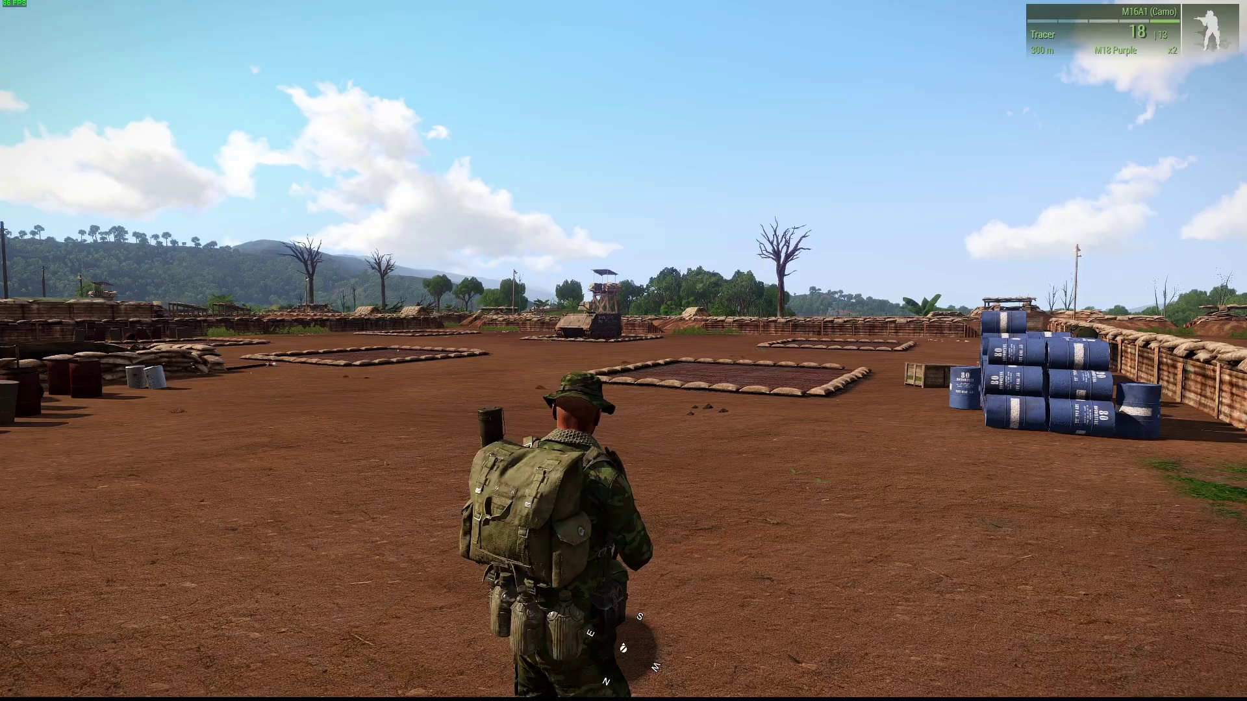
Equip the M72 LAW and fire it at the parked M113 carrier on the far sandbagged pad.
key(w)
key(KP_Add)
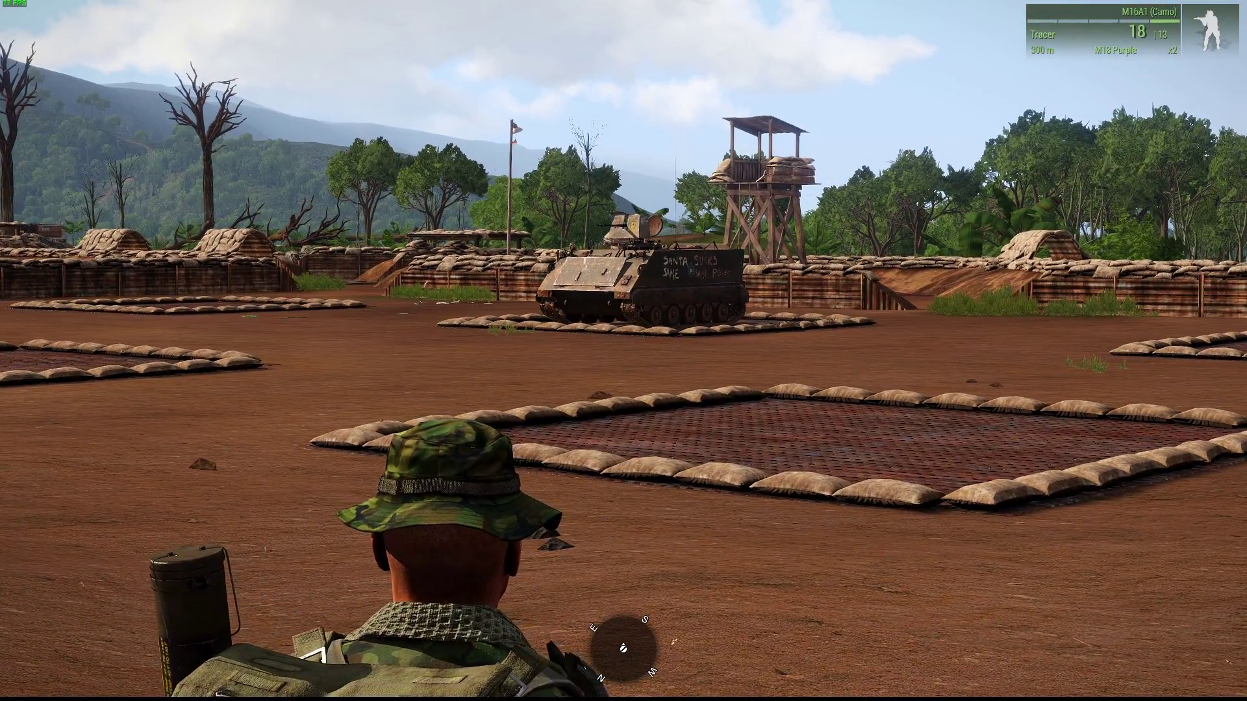
key(s)
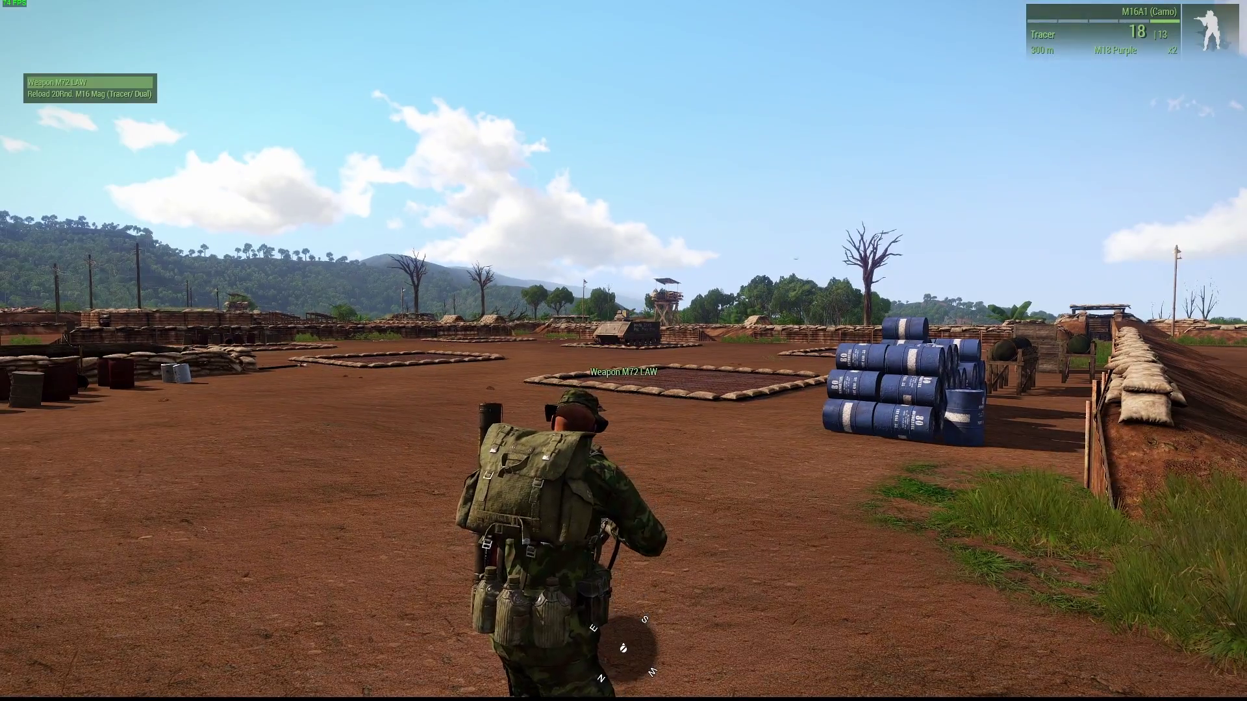
key(space)
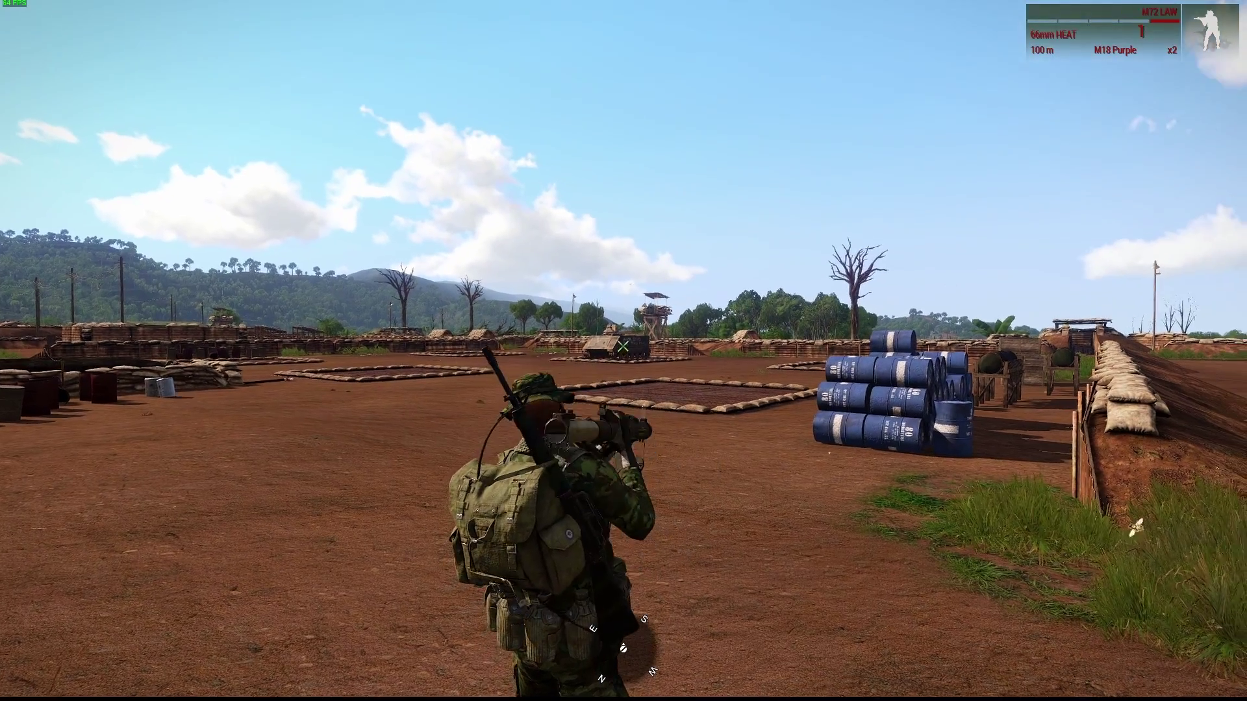
right_click(624, 346)
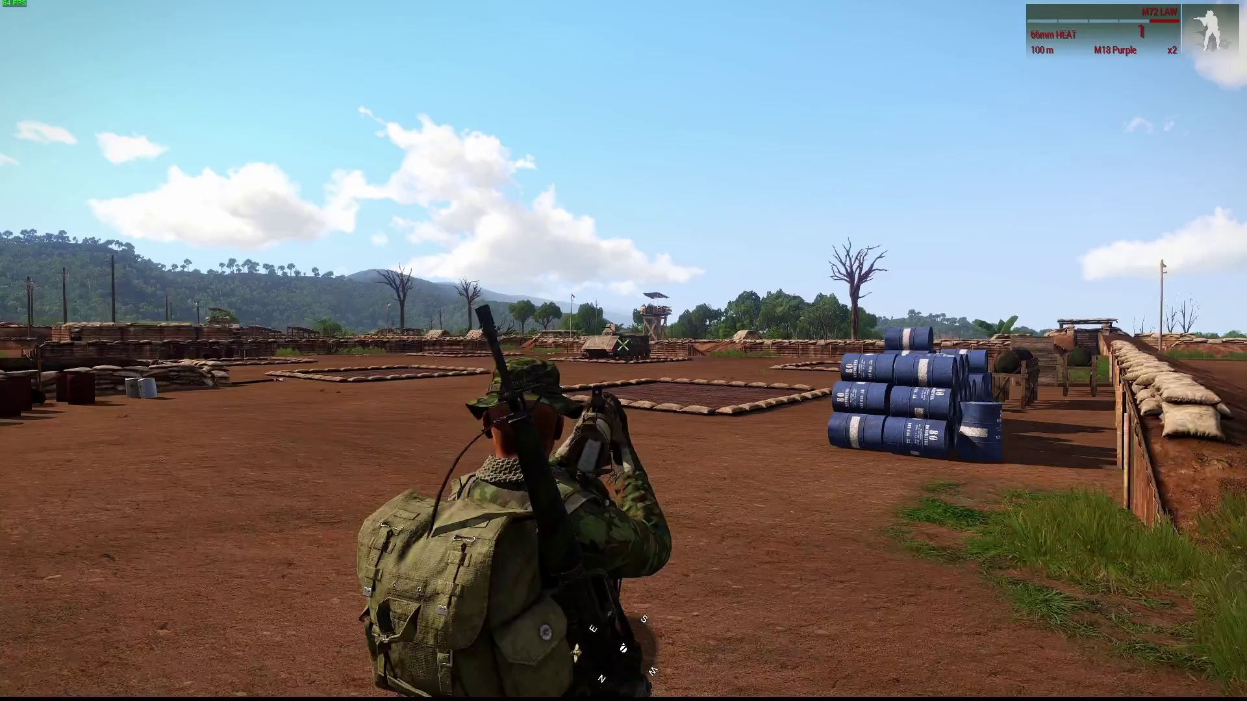
click(623, 347)
right_click(624, 346)
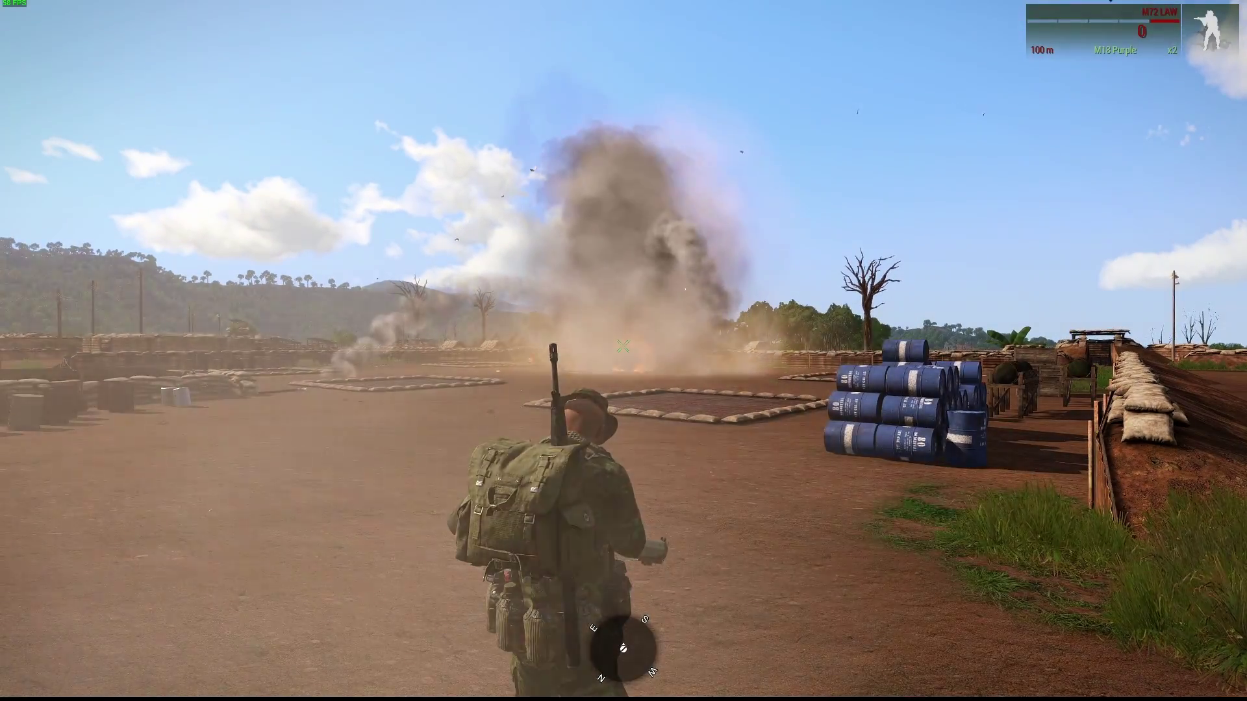
Switch back to the M16A1 and approach the carrier's pad to check the respawned M113A1 Transport (M2).
key(1)
key(KP_Enter)
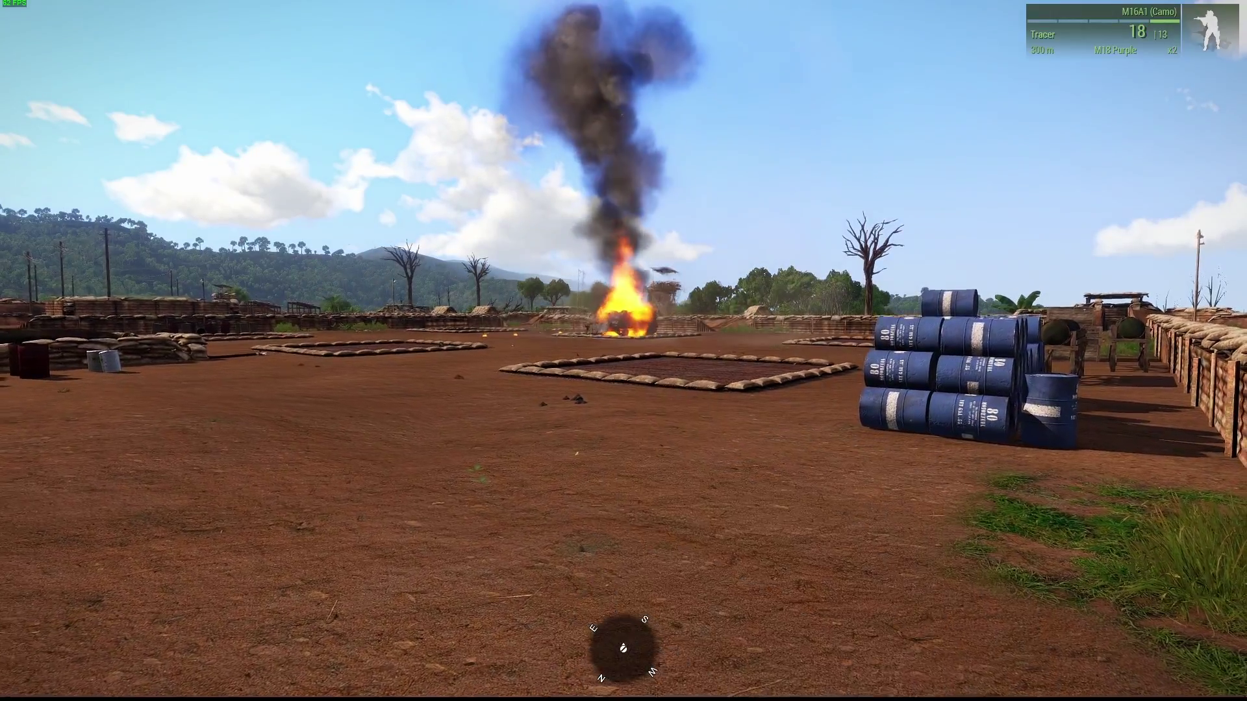
right_click(624, 346)
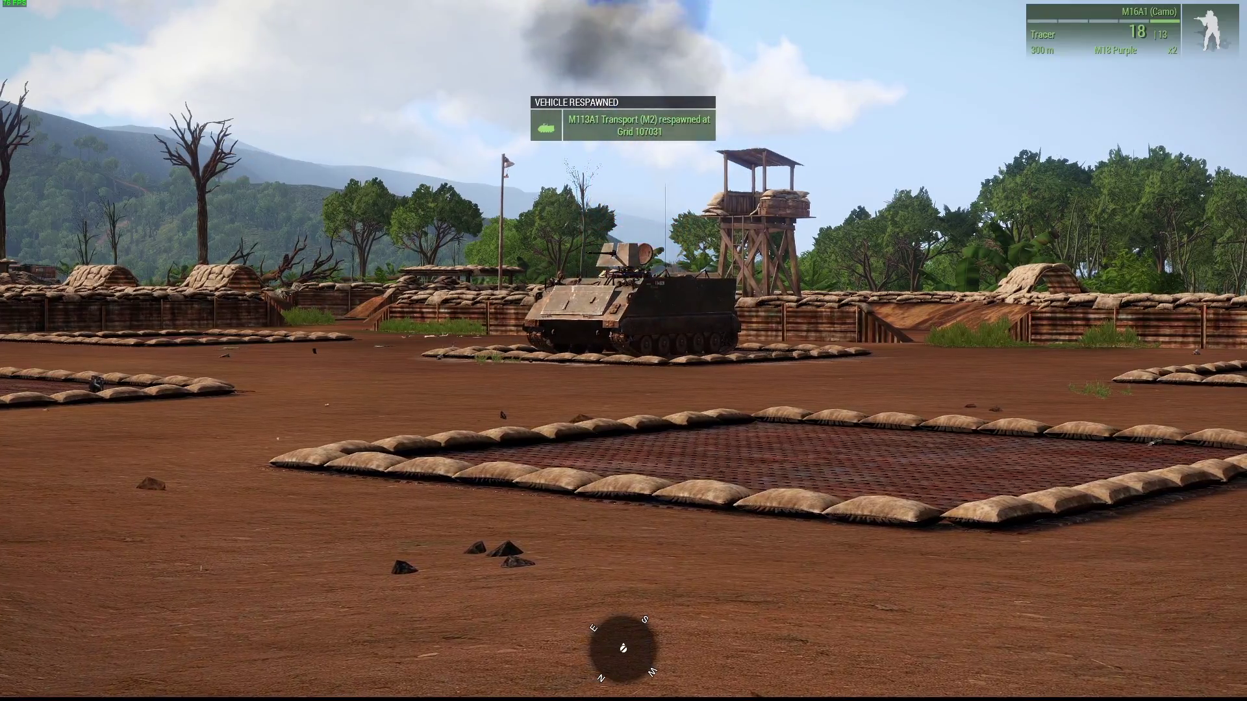
key(w)
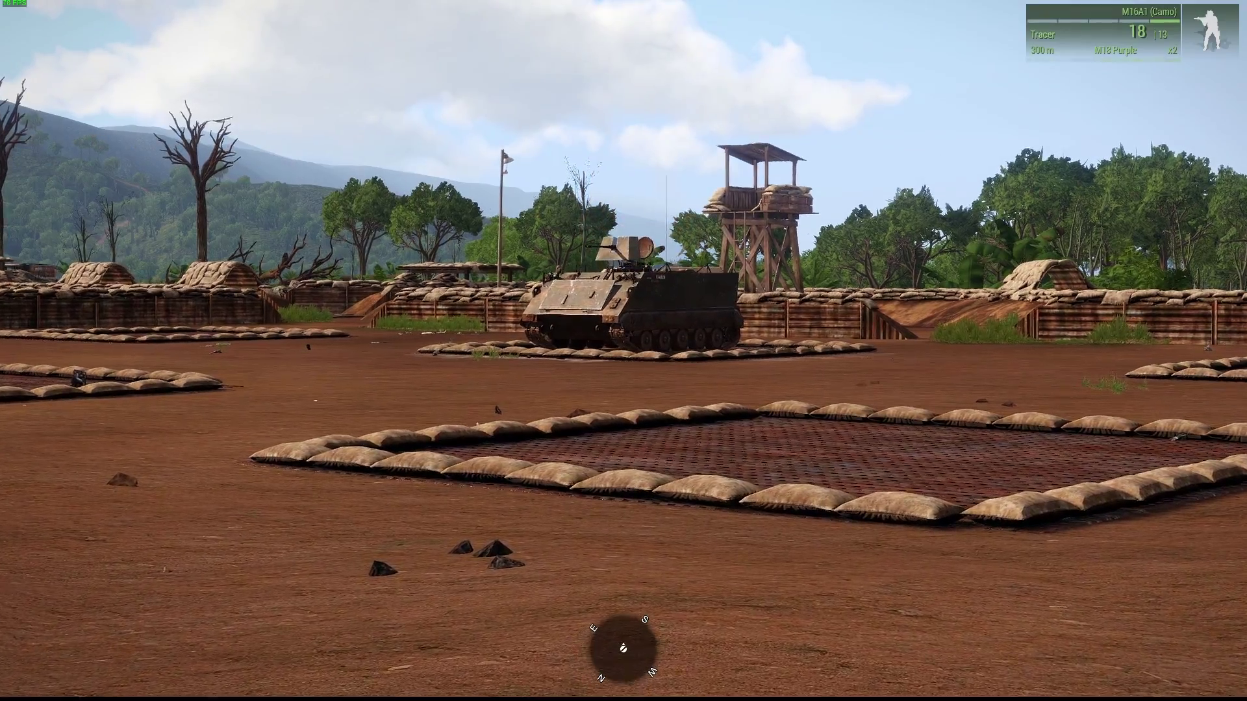
key(s)
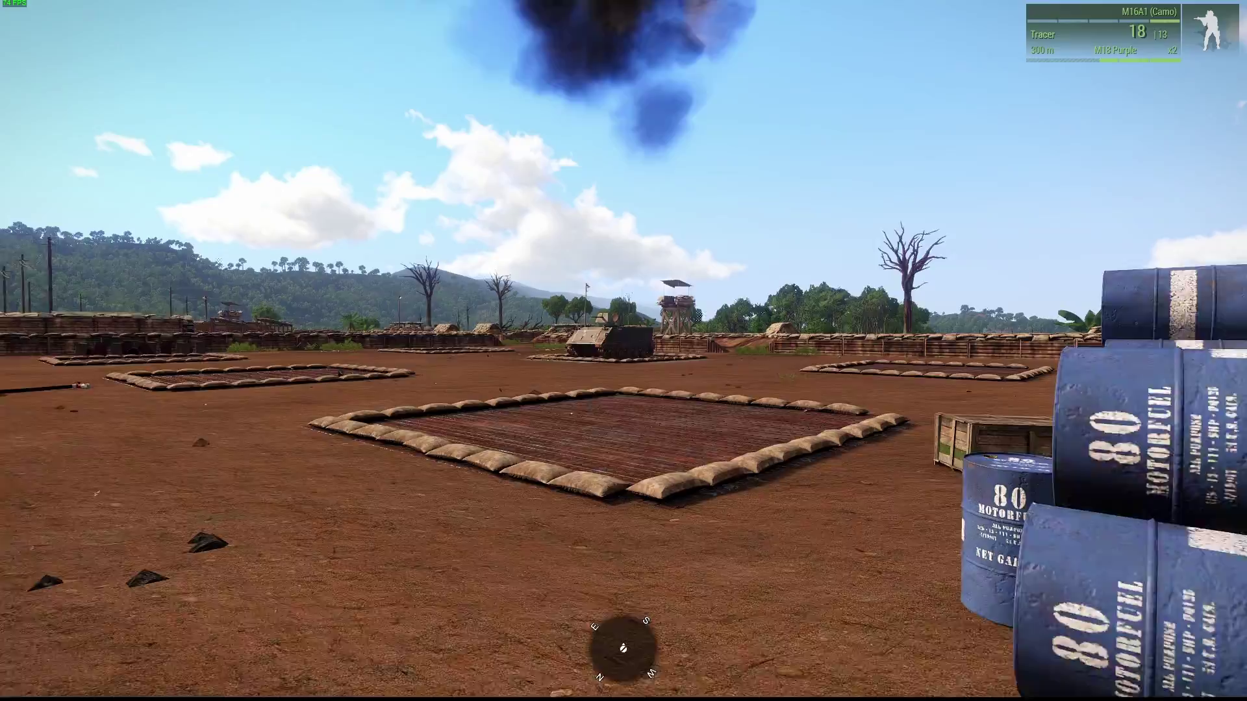
key(w)
key(w)
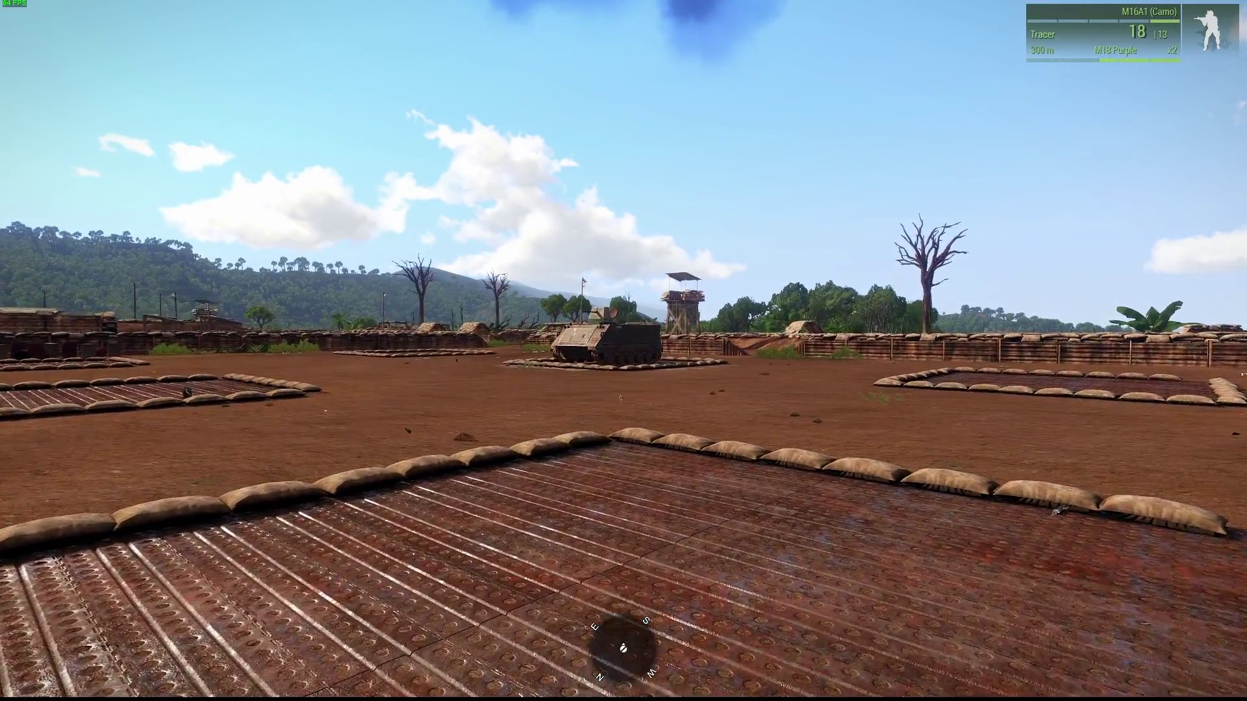
key(w)
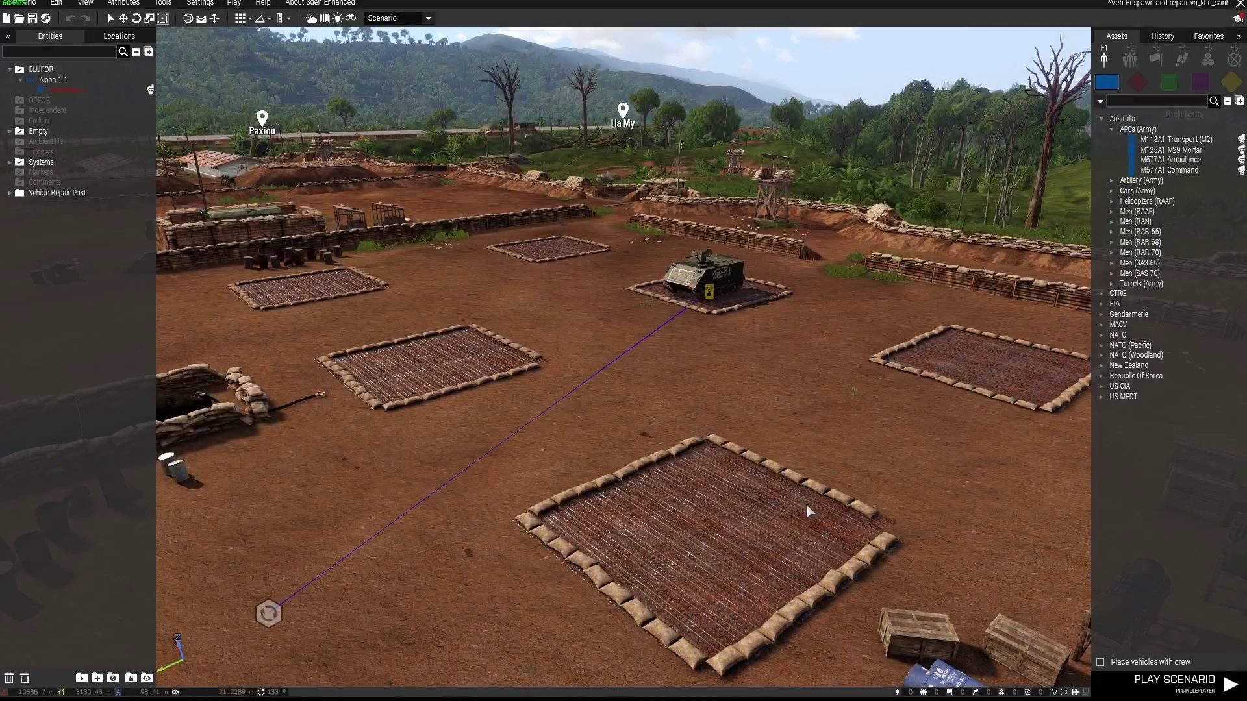
Move the M113A1 Transport (M2) slightly on its sandbagged pad and clear the selection.
scroll(805, 504, up, 3)
key(w)
key(d)
right_drag(758, 402, 746, 396)
click(576, 240)
scroll(583, 522, down, 8)
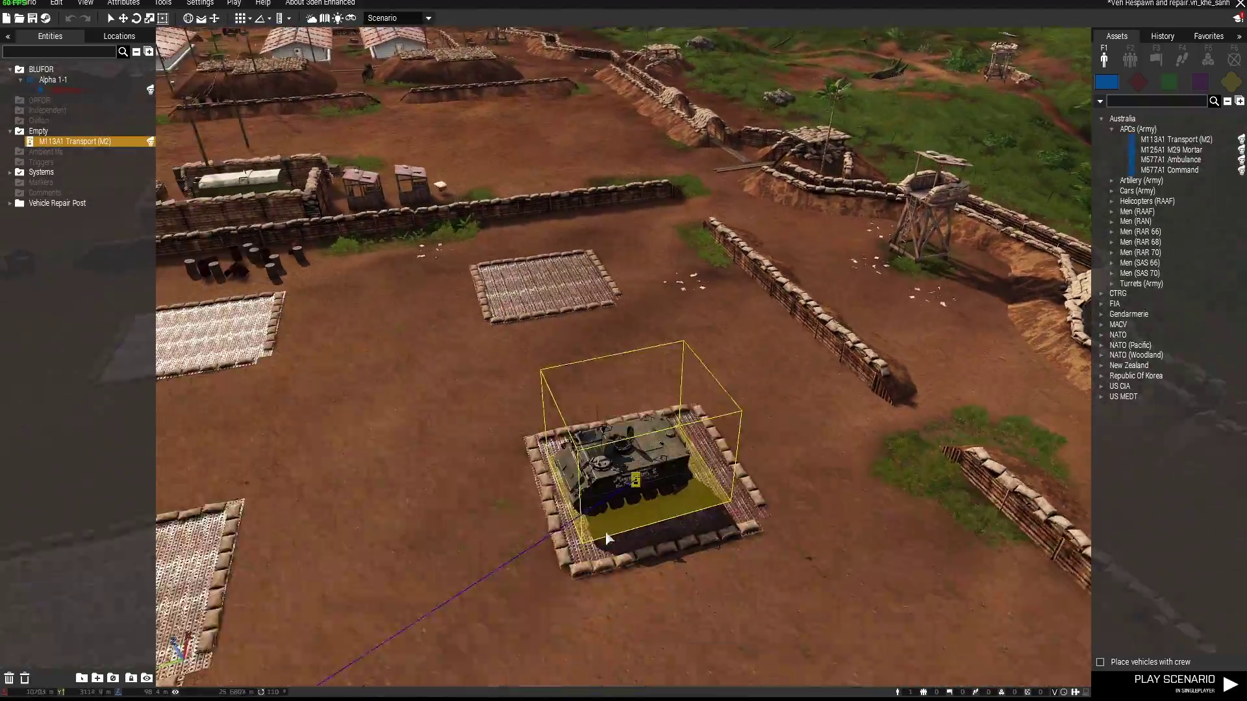
key(s)
right_drag(605, 532, 790, 527)
key(a)
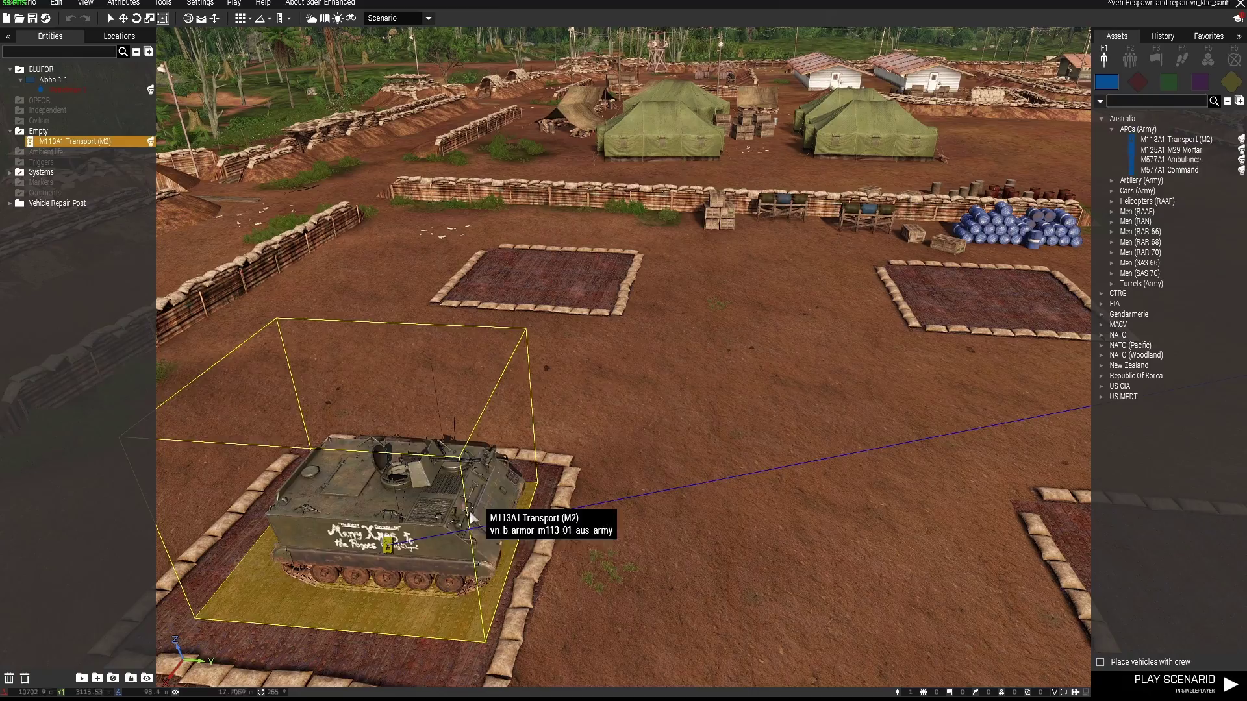
mouse_move(456, 519)
mouse_down()
mouse_move(415, 529)
mouse_move(438, 515)
mouse_up()
click(600, 564)
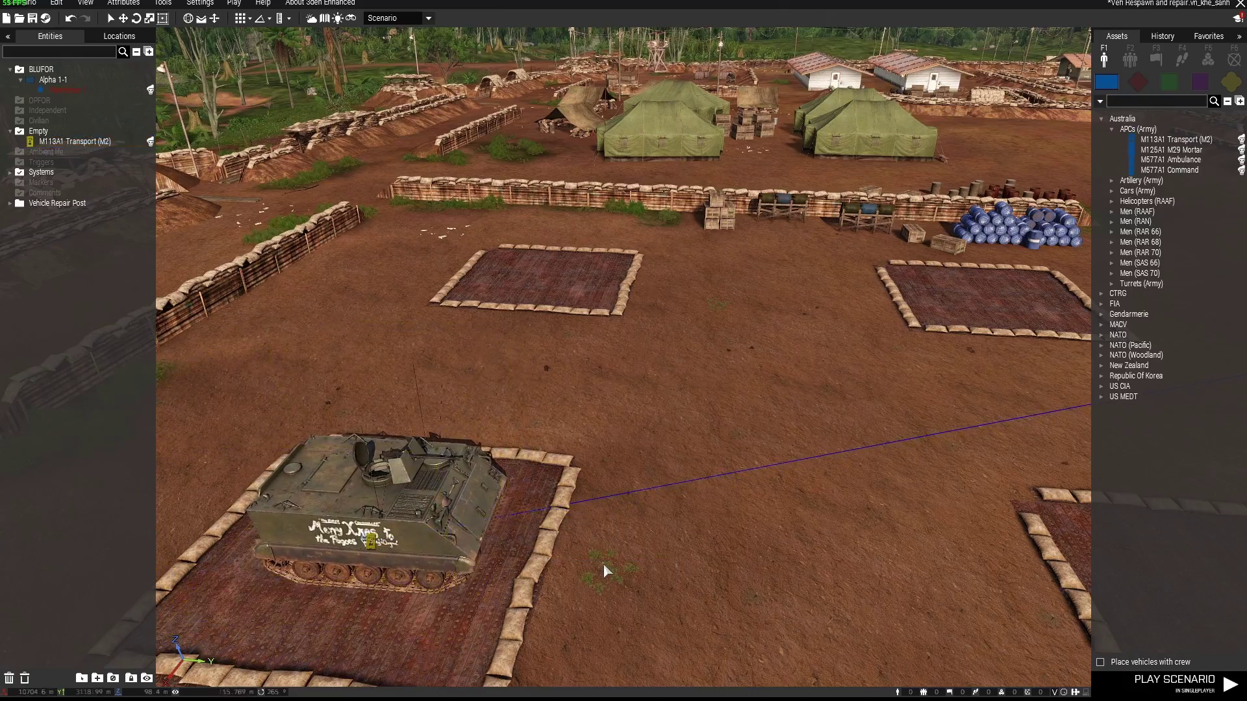
Browse the Multiplayer system modules to locate the Vehicle Respawn module.
key(d)
right_drag(603, 563, 526, 484)
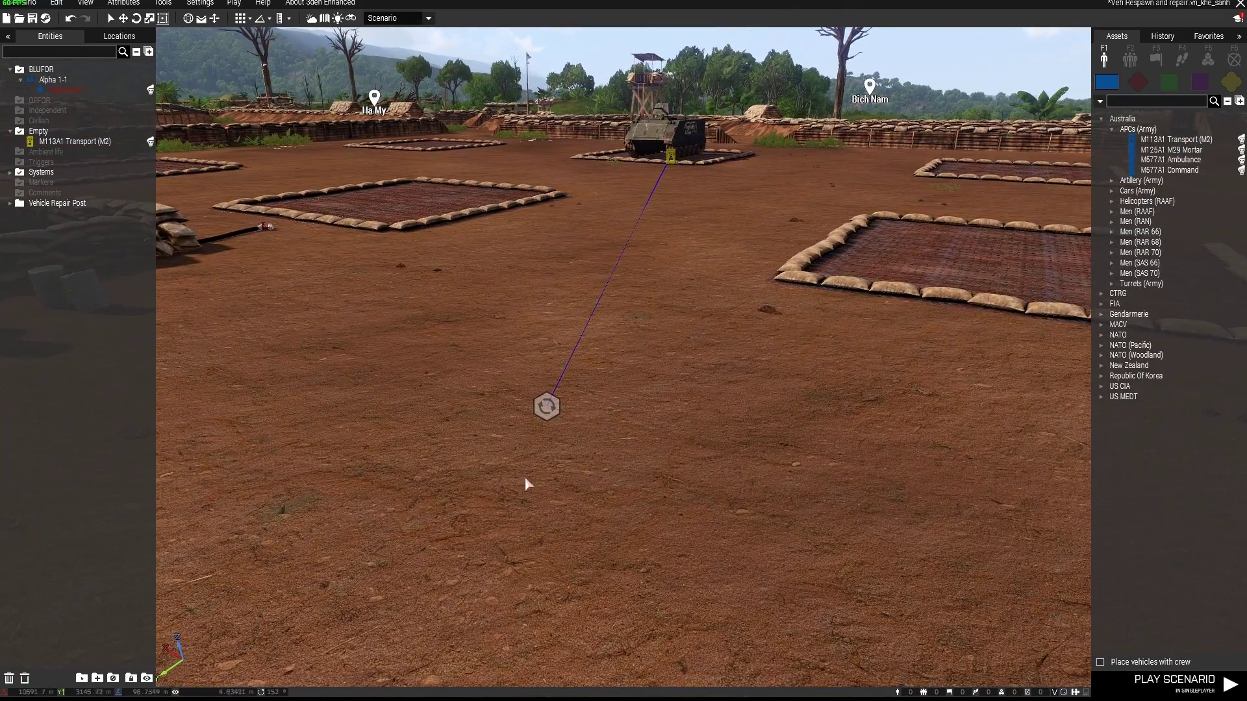
click(1207, 60)
click(1102, 243)
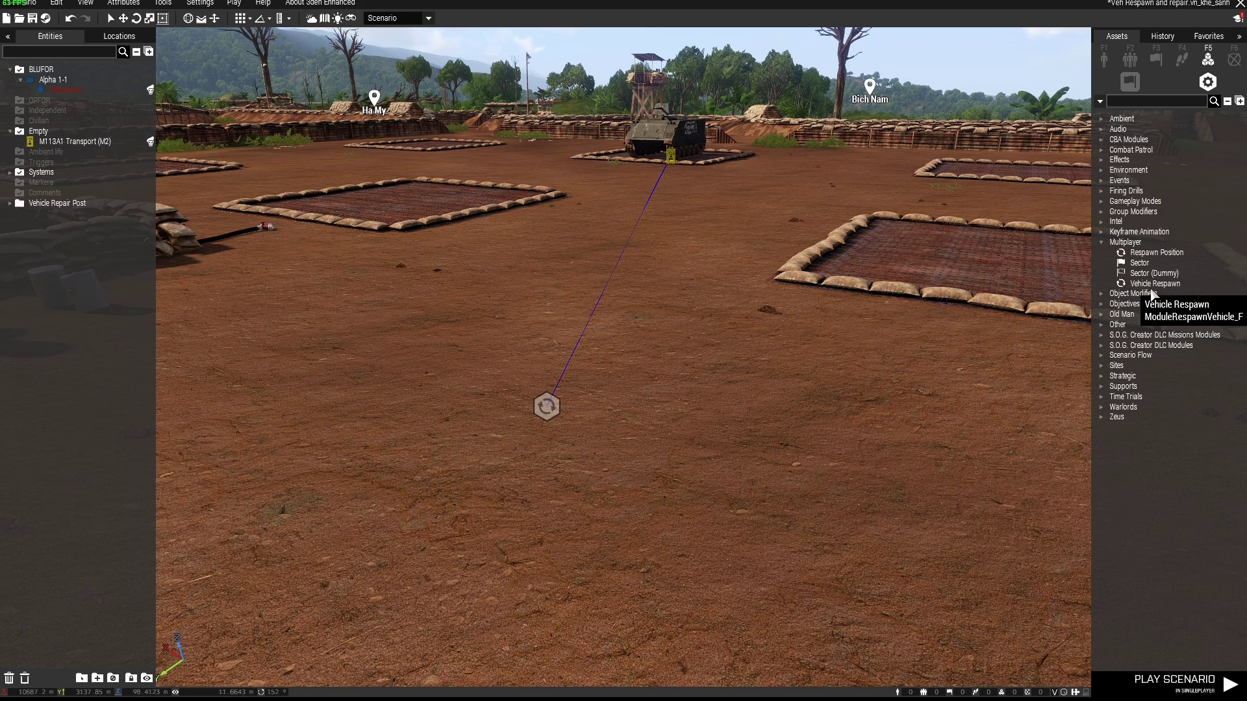
Open the Vehicle Respawn module's attributes and try BLUFOR respawn marker as the position before restoring Starting position.
double_click(547, 409)
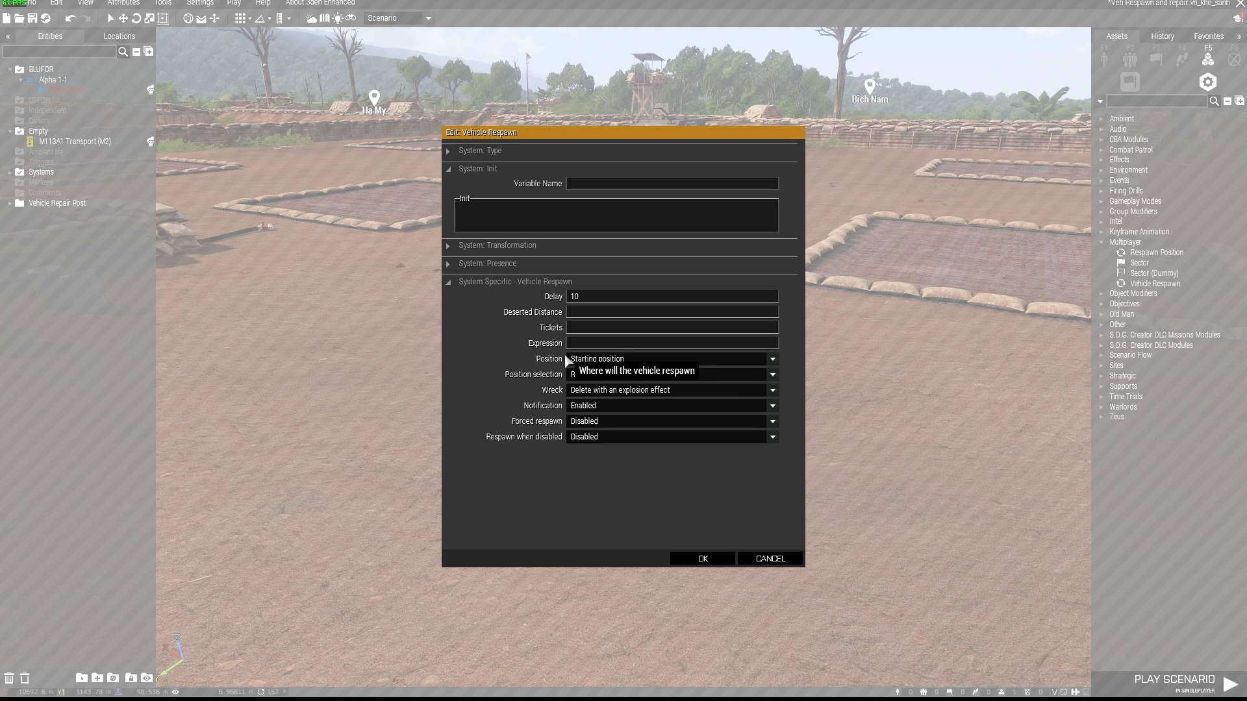
click(773, 361)
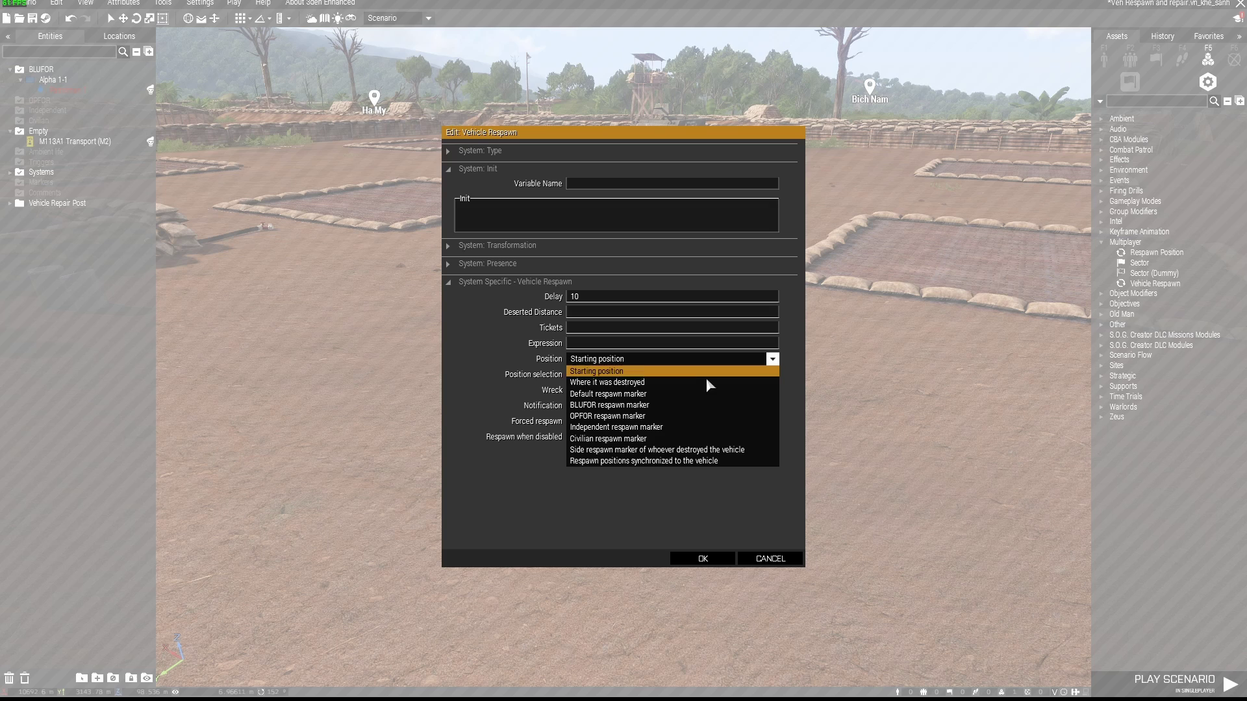
click(658, 404)
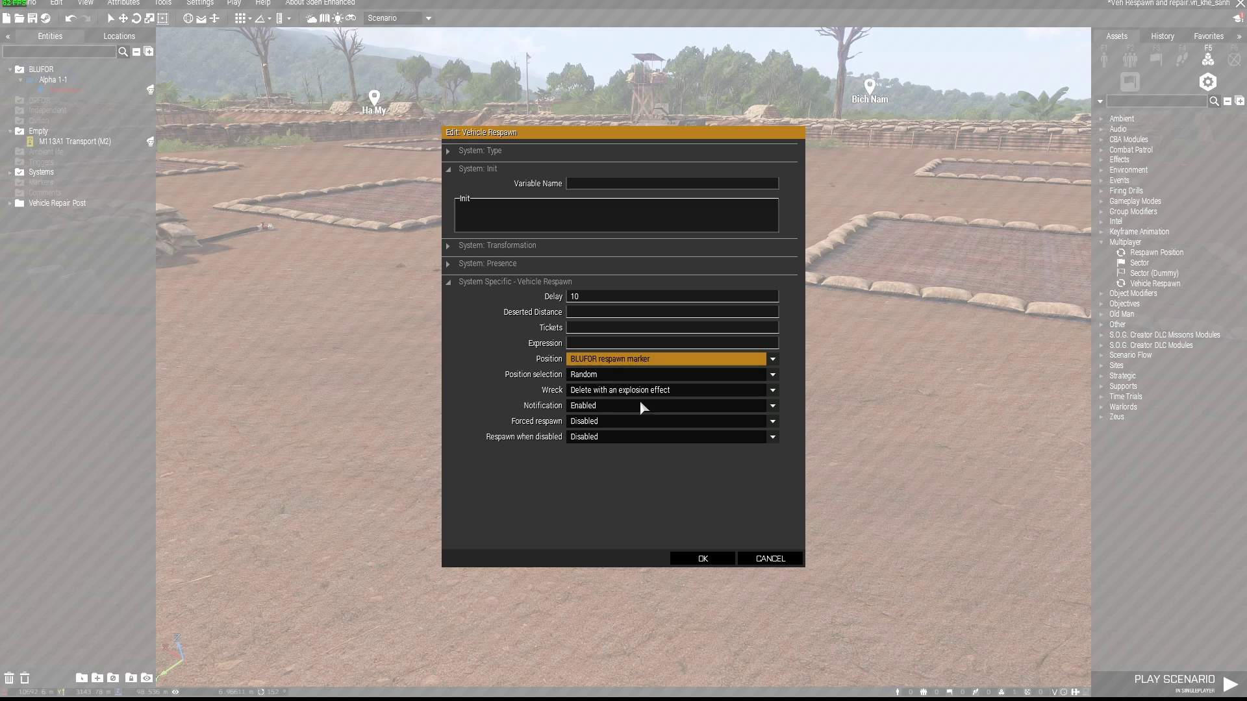
click(772, 361)
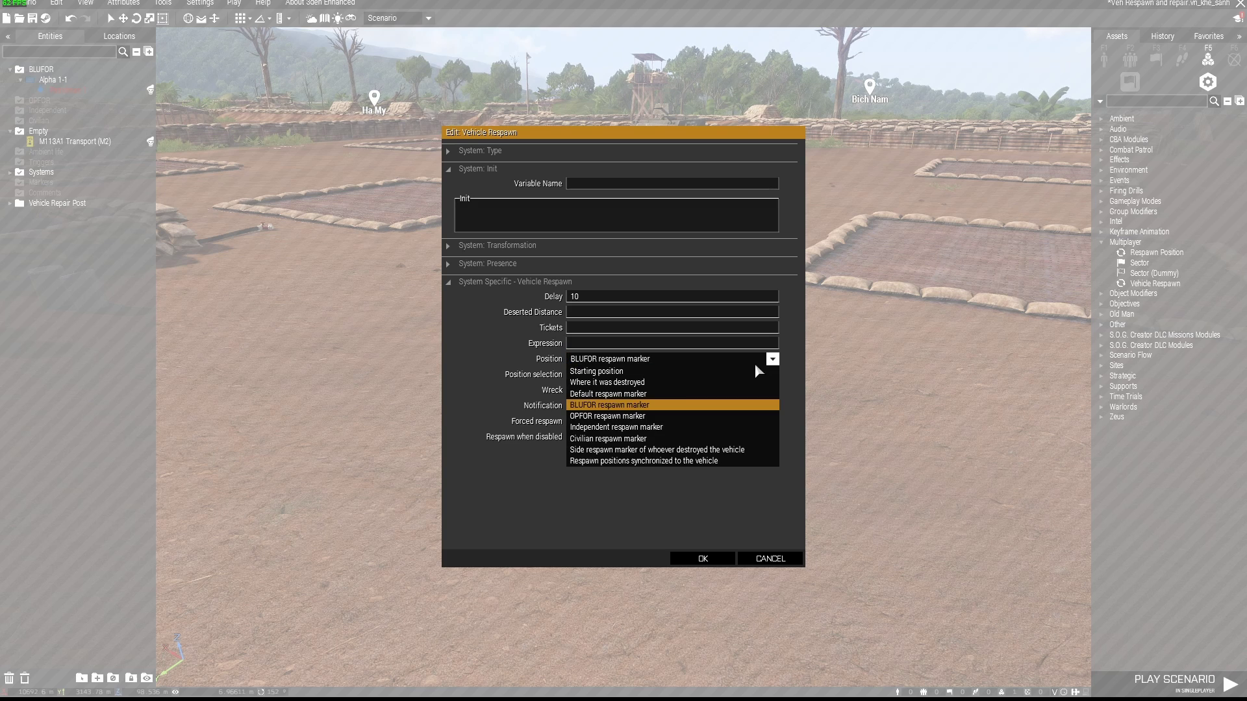
click(714, 372)
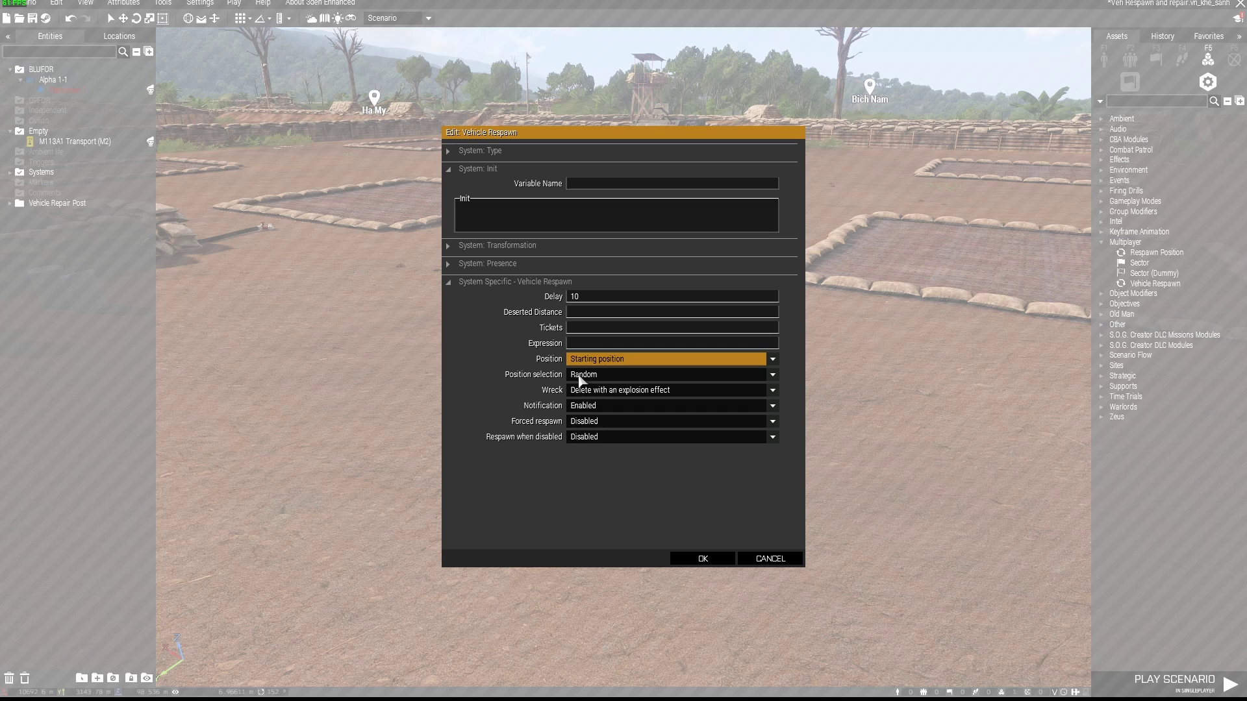
Review the Position selection and Wreck choices in the Vehicle Respawn module's attributes.
click(773, 376)
click(777, 375)
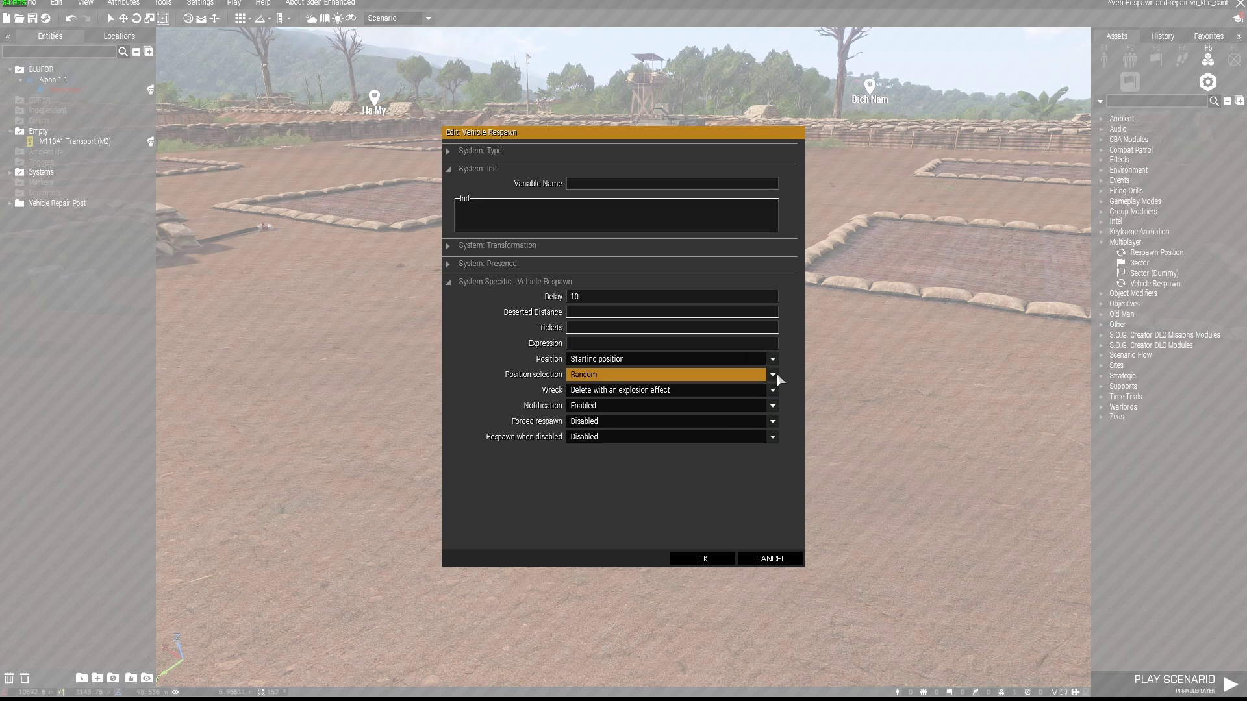
click(772, 391)
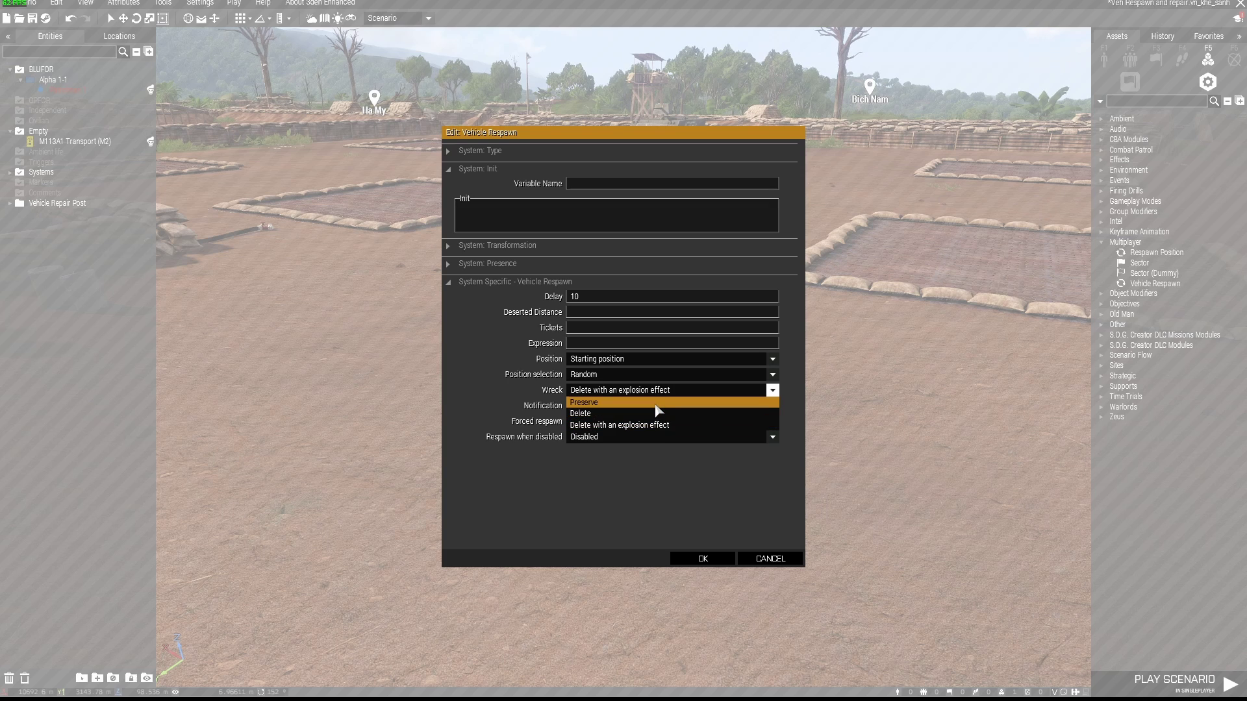
click(774, 392)
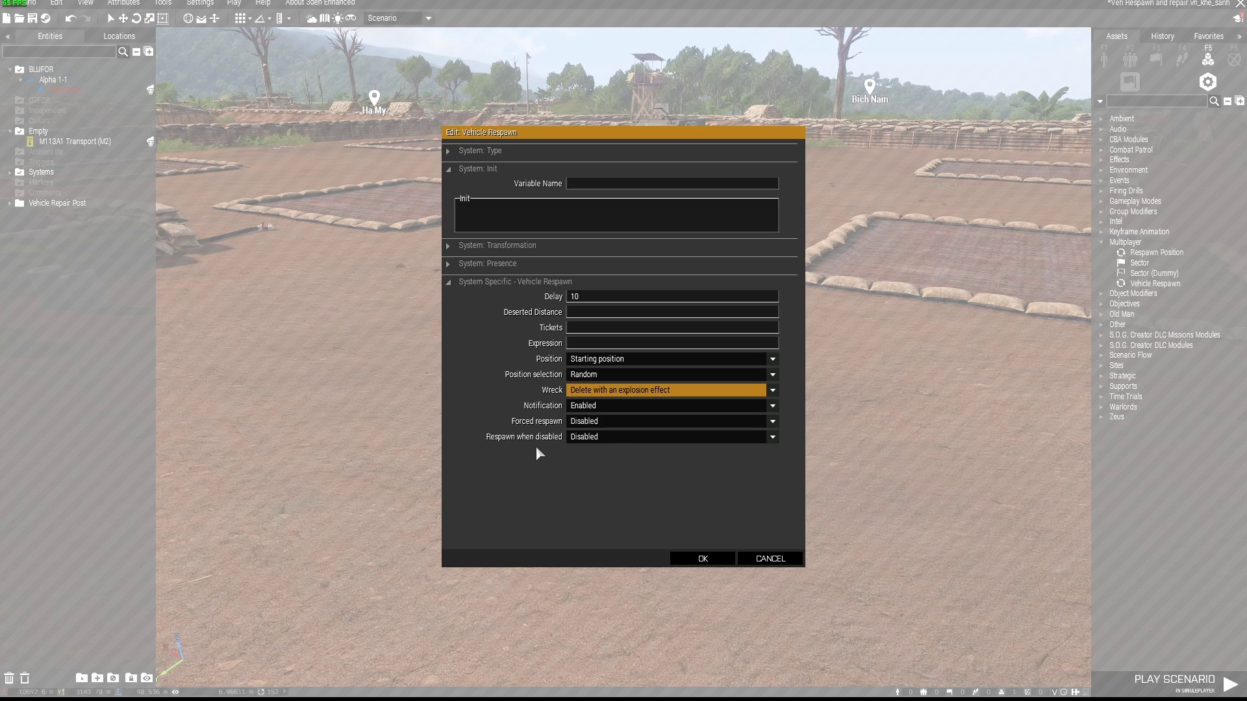
Try enabling Respawn when disabled, set it back to Disabled and accept the module's attributes.
click(617, 436)
click(613, 451)
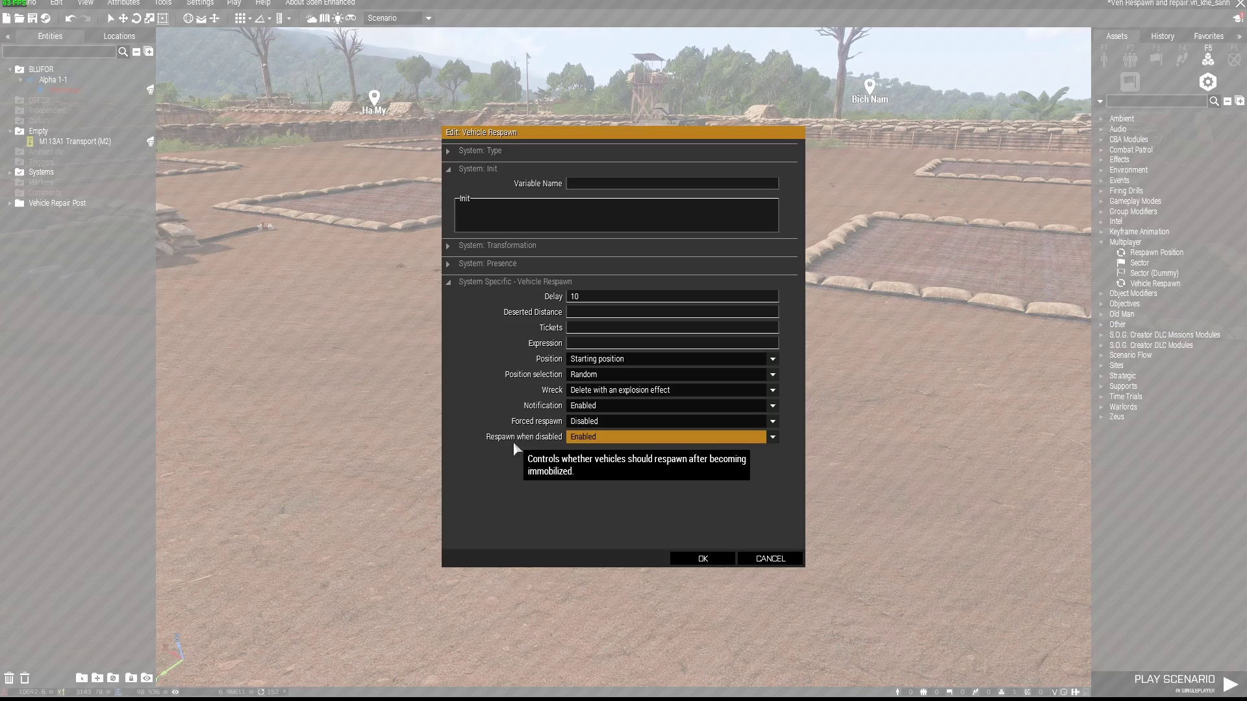
click(604, 441)
click(602, 459)
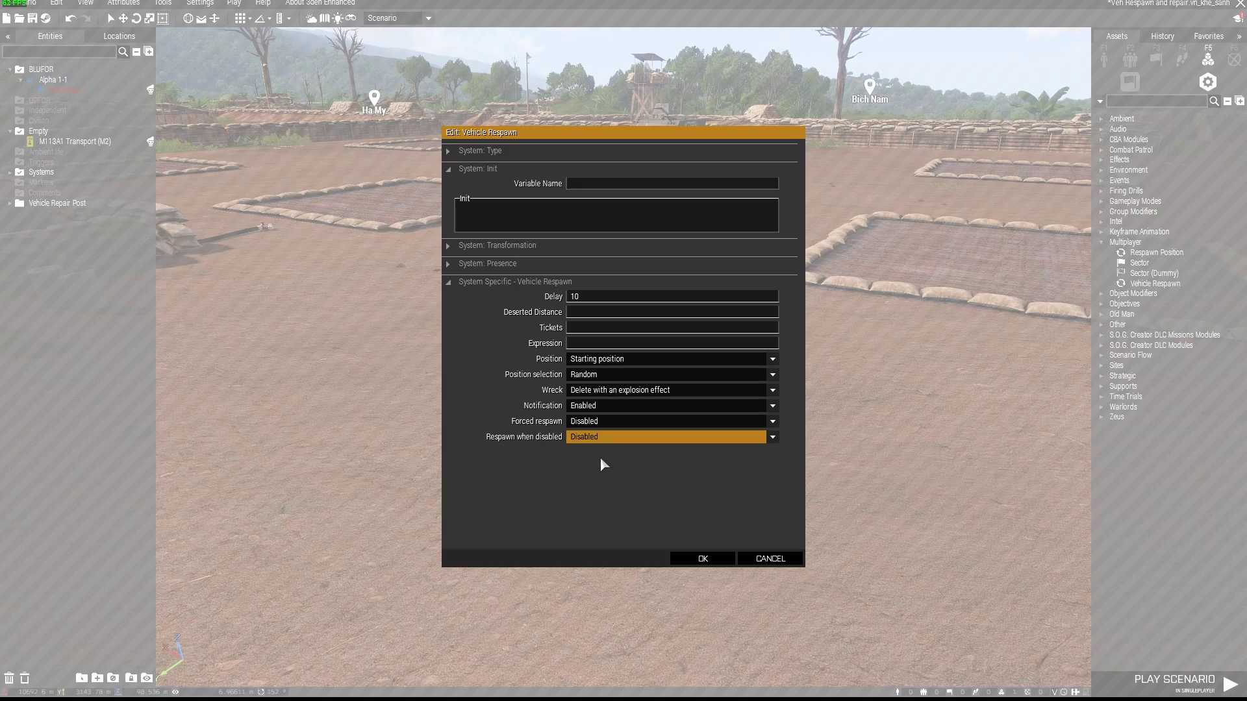
click(731, 558)
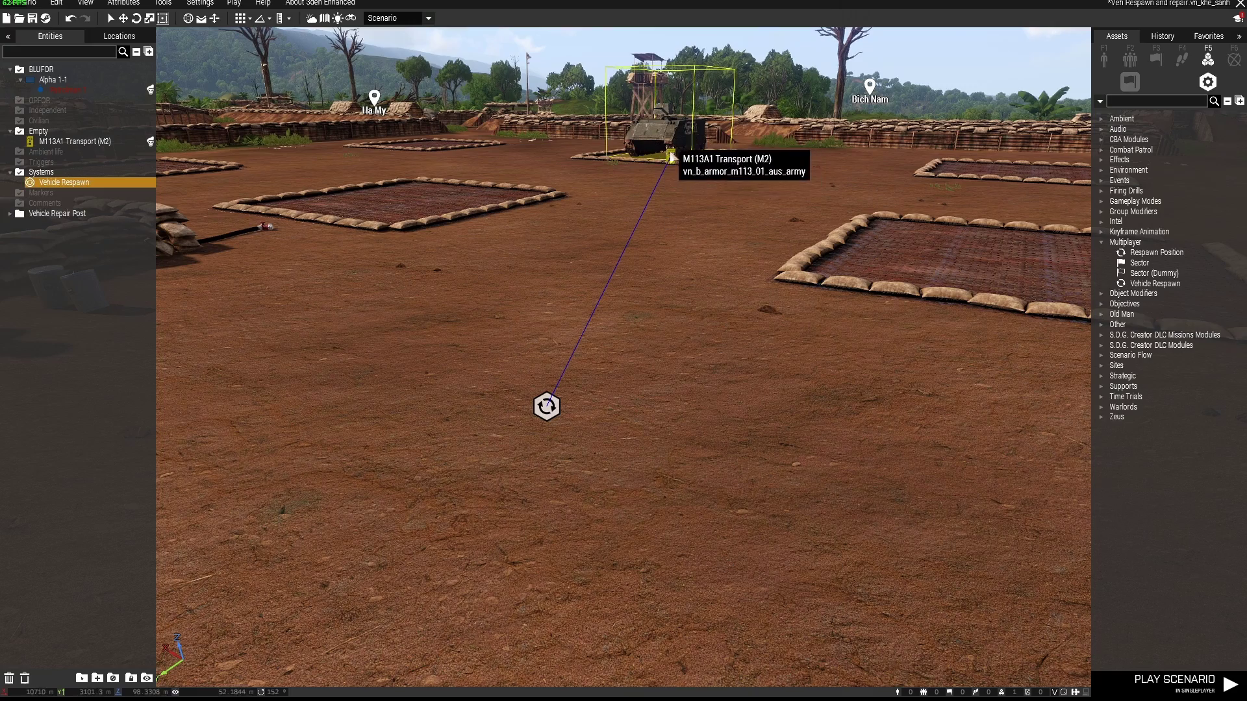
Examine the village and its main road away from the base, and return to the M113A1 Transport (M2) on its pad.
right_drag(728, 394, 504, 373)
key(a)
key(d)
key(q)
key(space)
key(s)
key(w)
key(d)
key(w)
key(a)
key(w)
scroll(504, 374, up, 5)
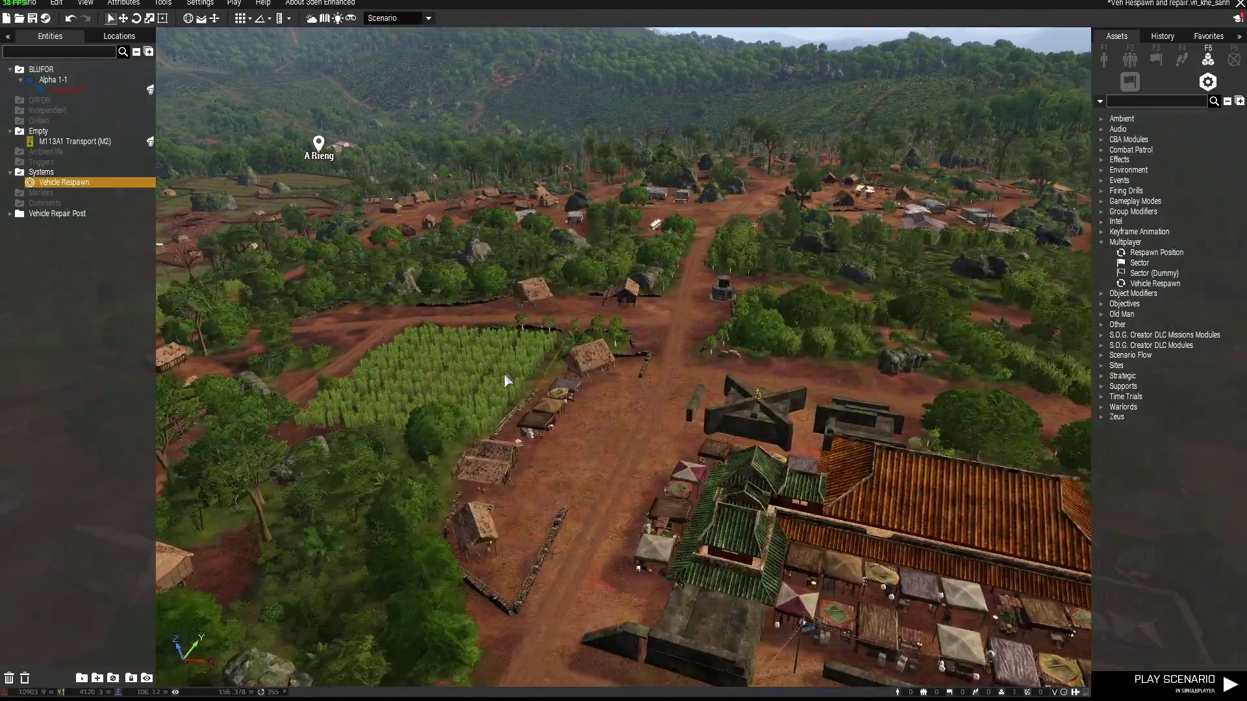
key(s)
right_drag(530, 317, 567, 293)
key(a)
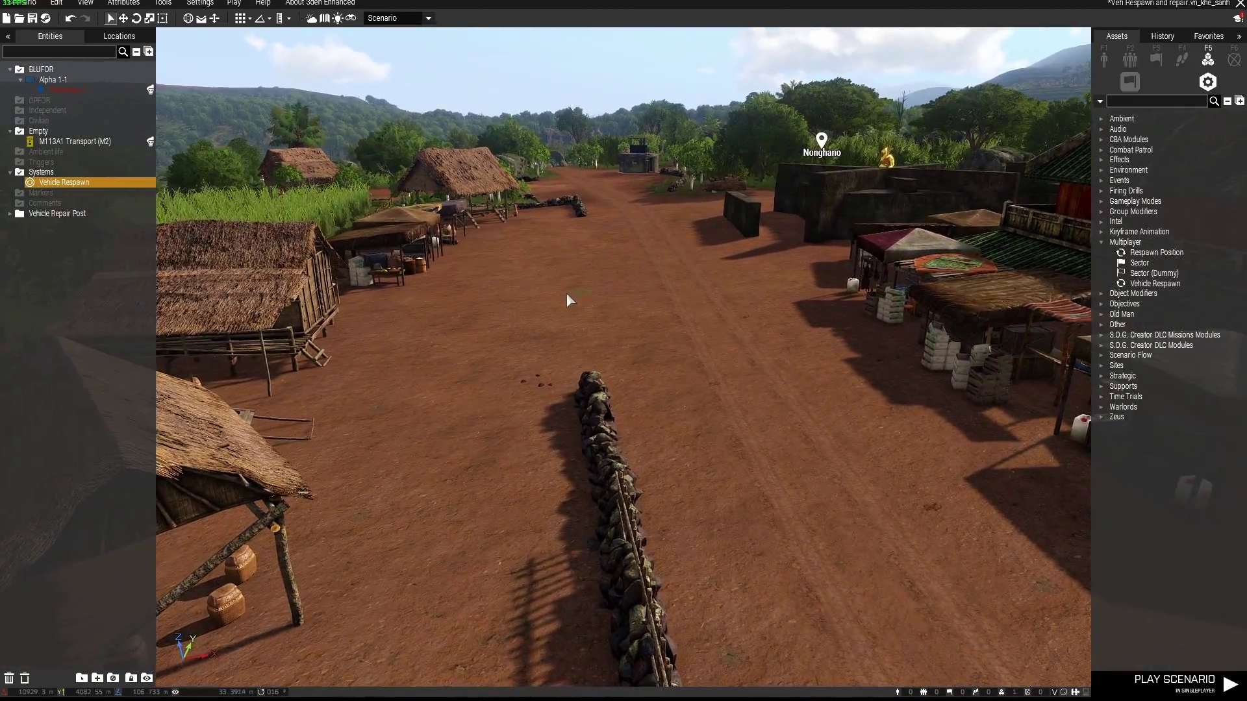
key(w)
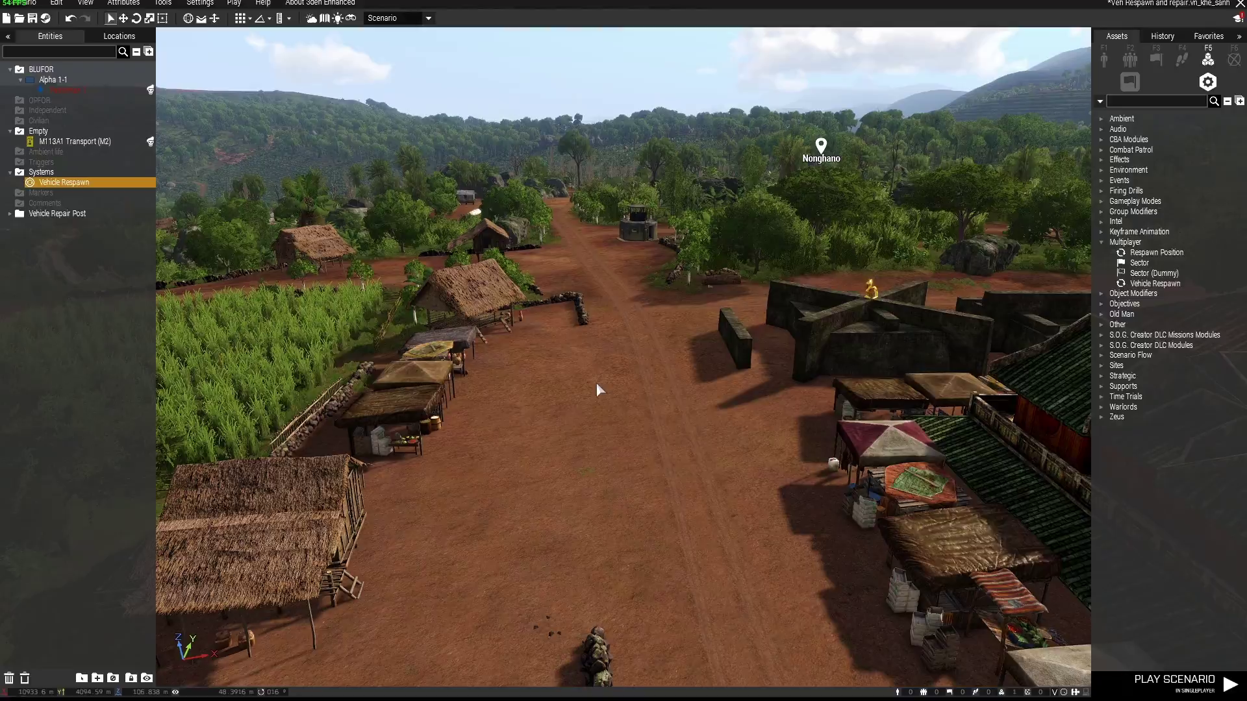
key(w)
right_drag(597, 383, 744, 382)
key(w)
key(d)
key(w)
key(e)
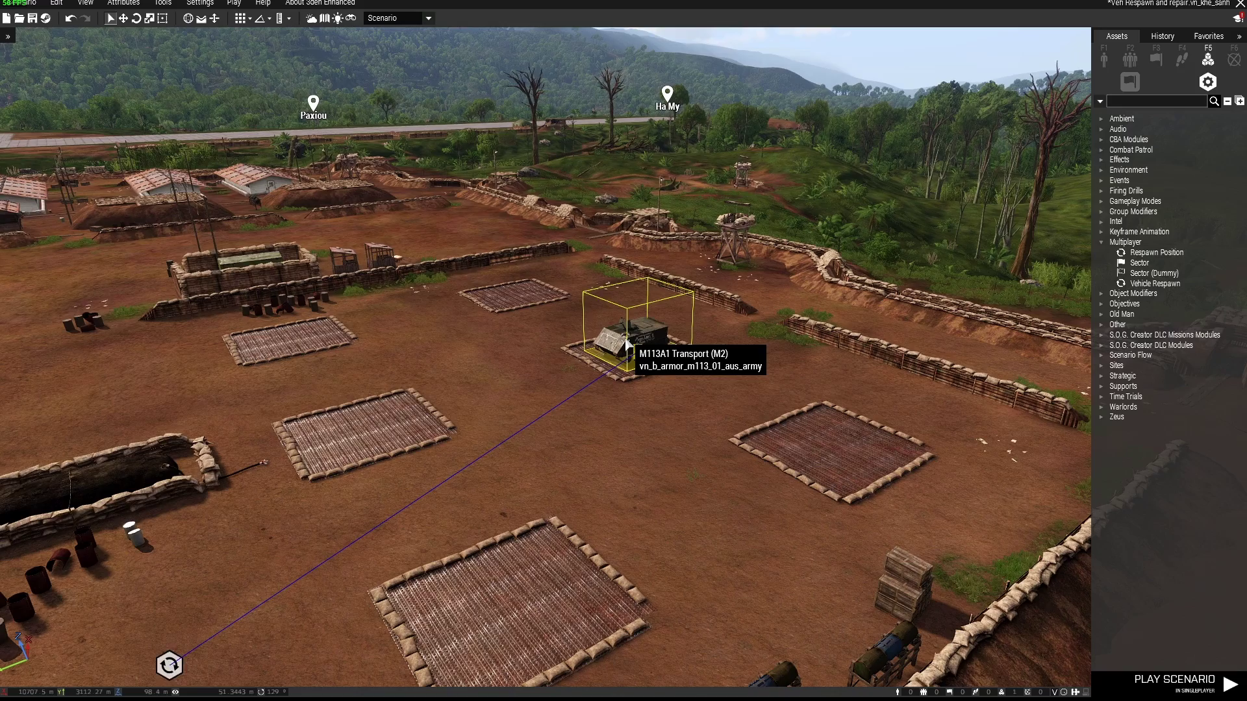
click(627, 340)
double_click(627, 344)
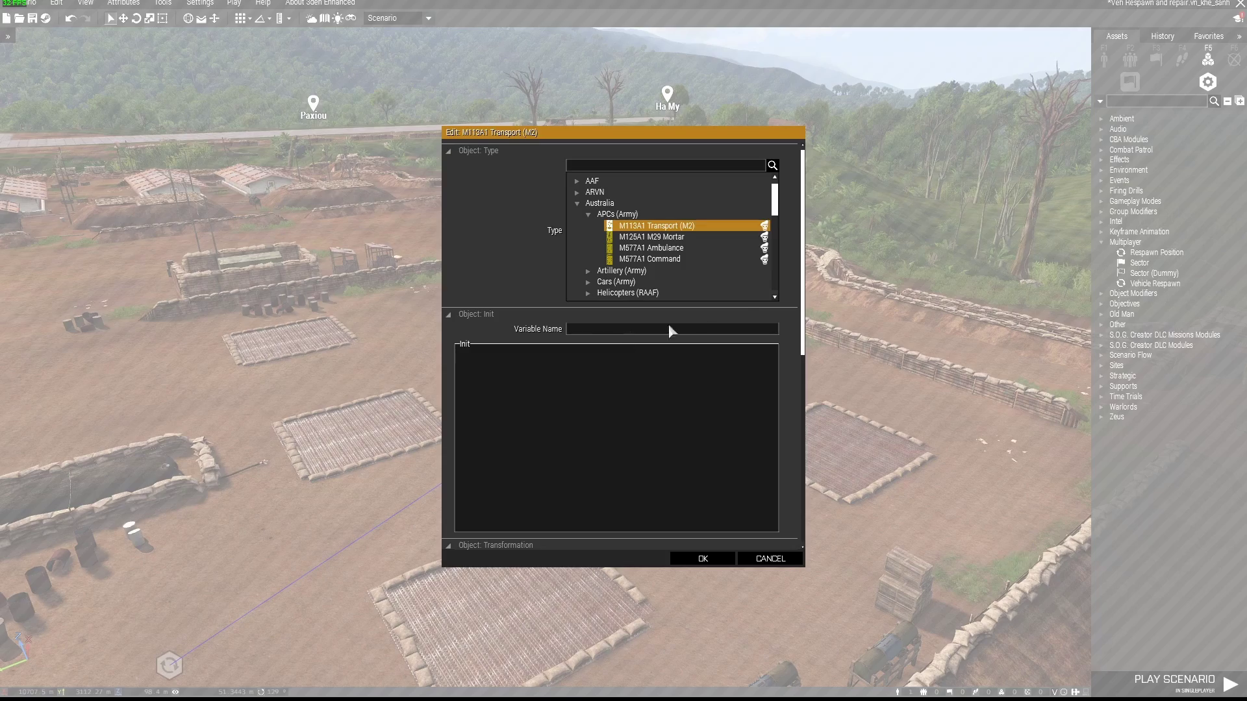
click(770, 558)
Reopen the Vehicle Respawn module's attributes and review the Forced respawn and Position settings.
double_click(704, 470)
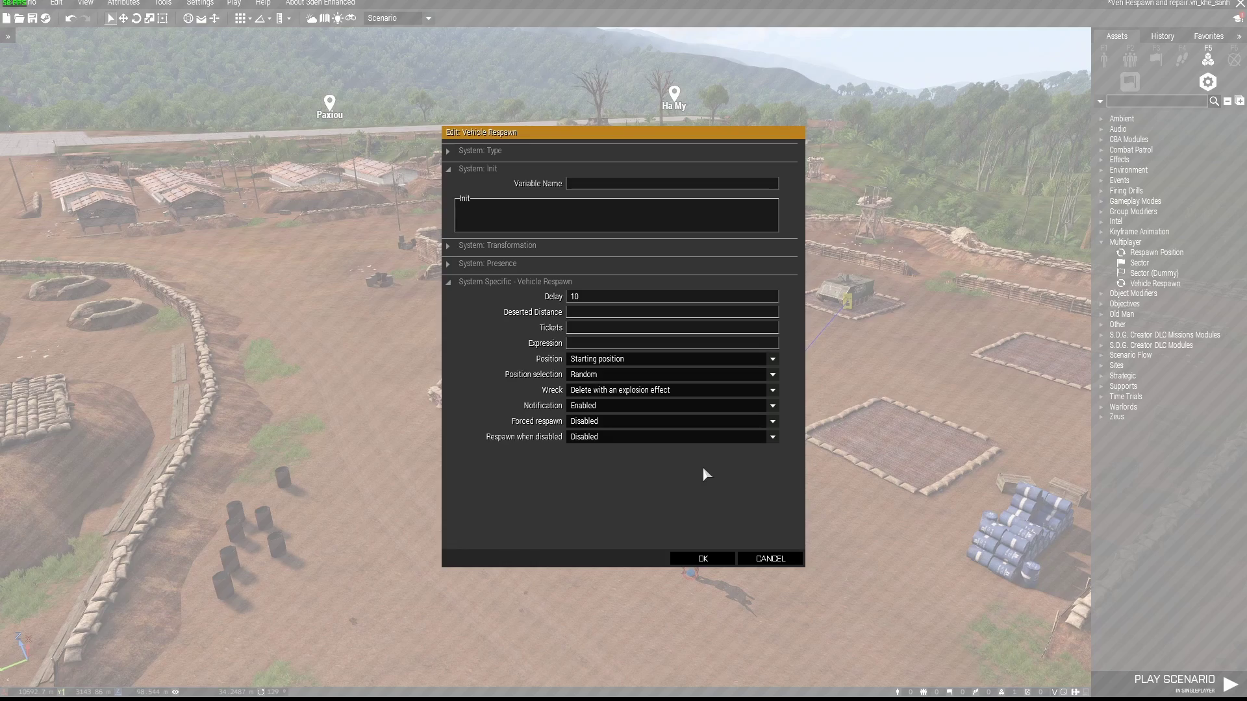
click(593, 423)
click(592, 423)
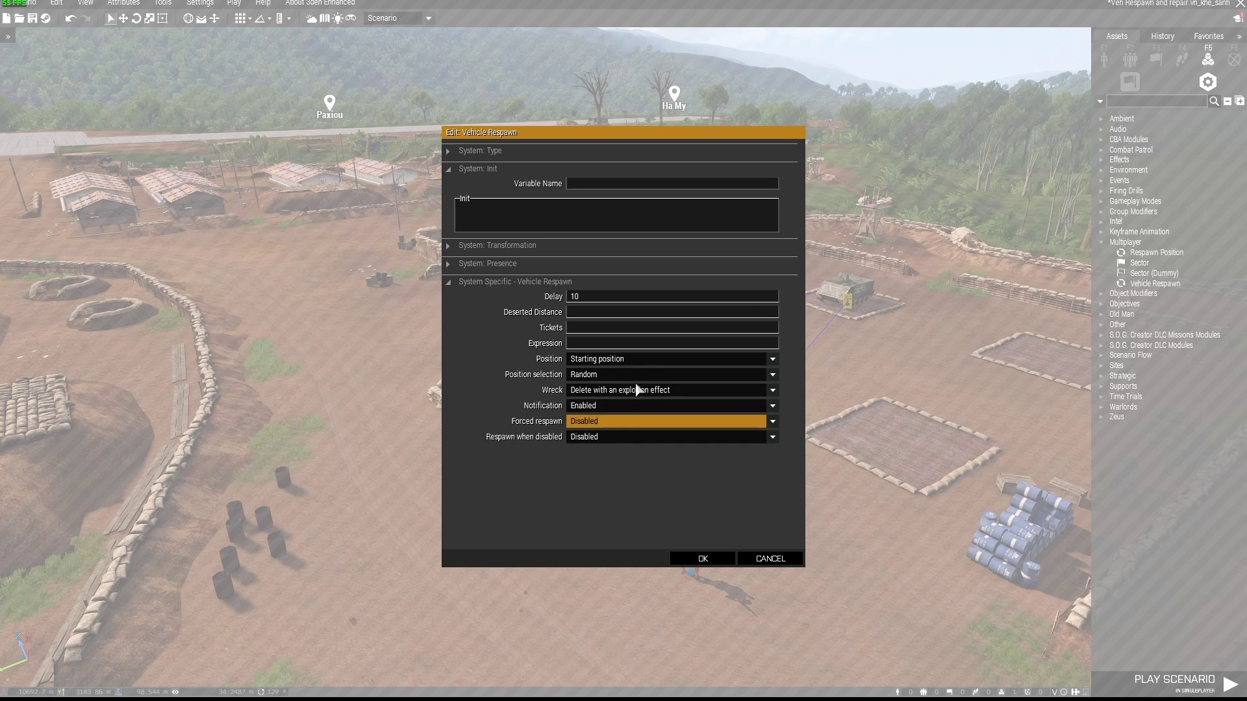
click(634, 360)
click(635, 361)
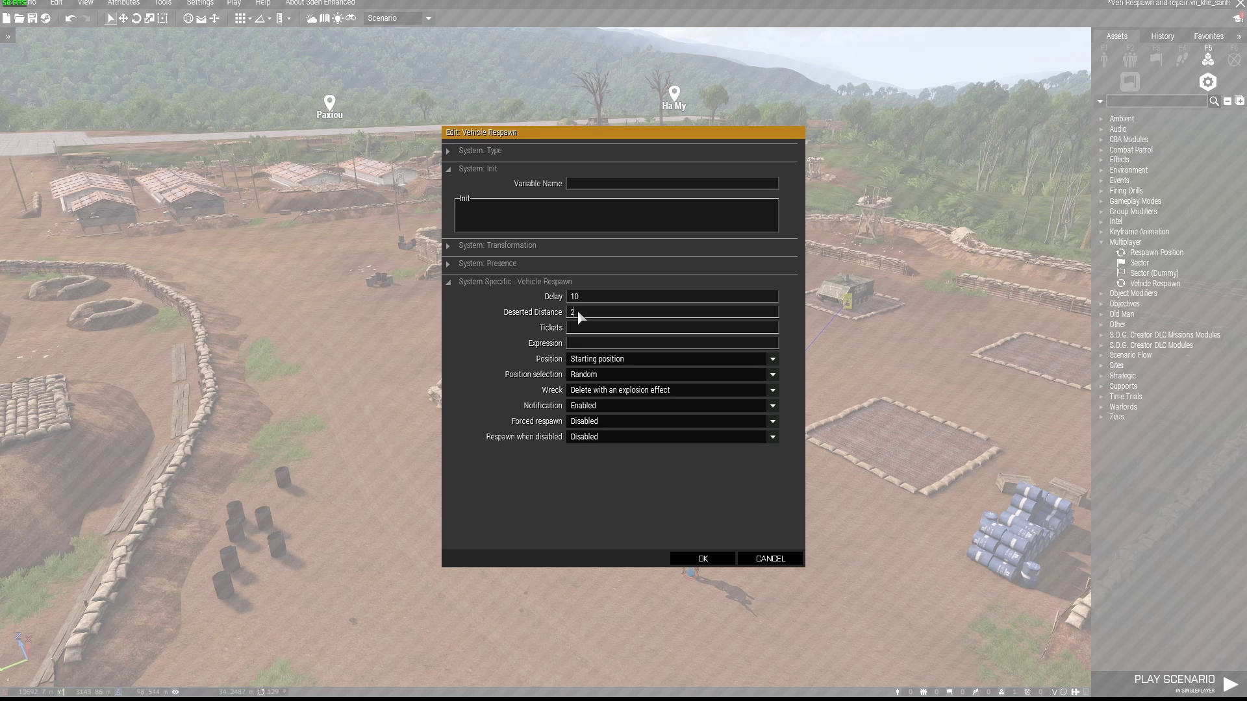
Try a Deserted Distance of 200 for the Vehicle Respawn module, clear the field again and accept the attributes.
text(00)
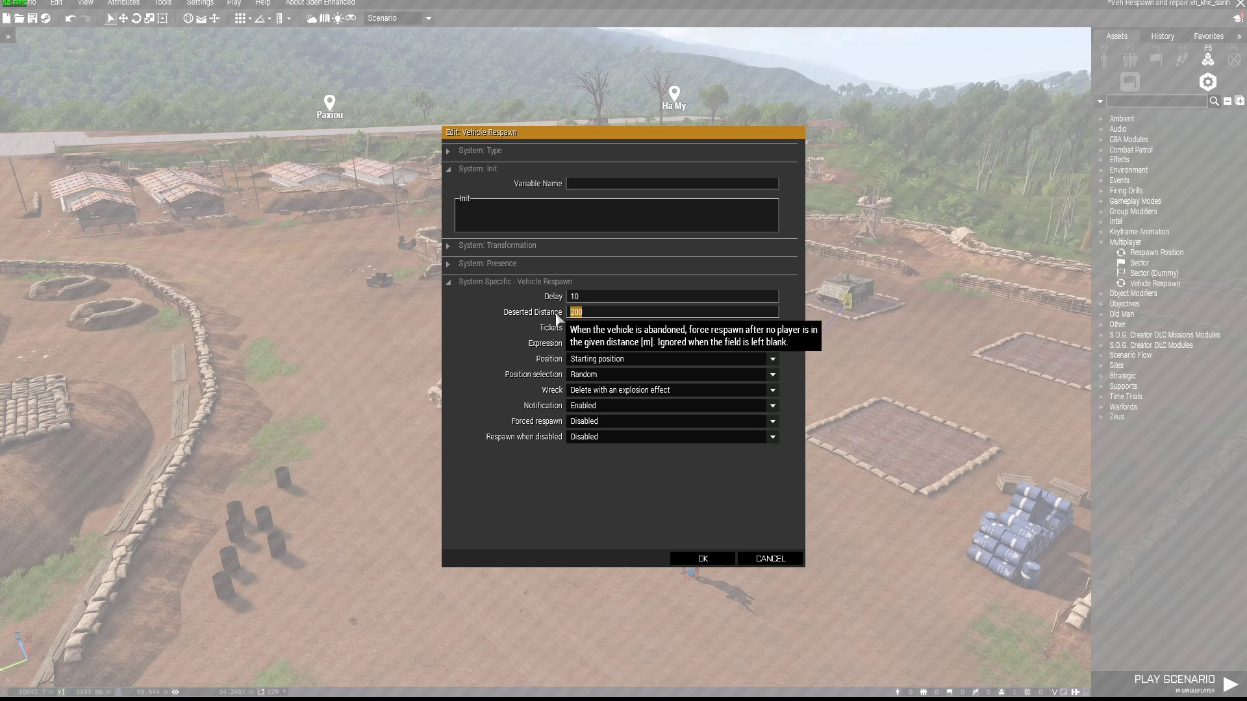
drag(587, 316, 551, 312)
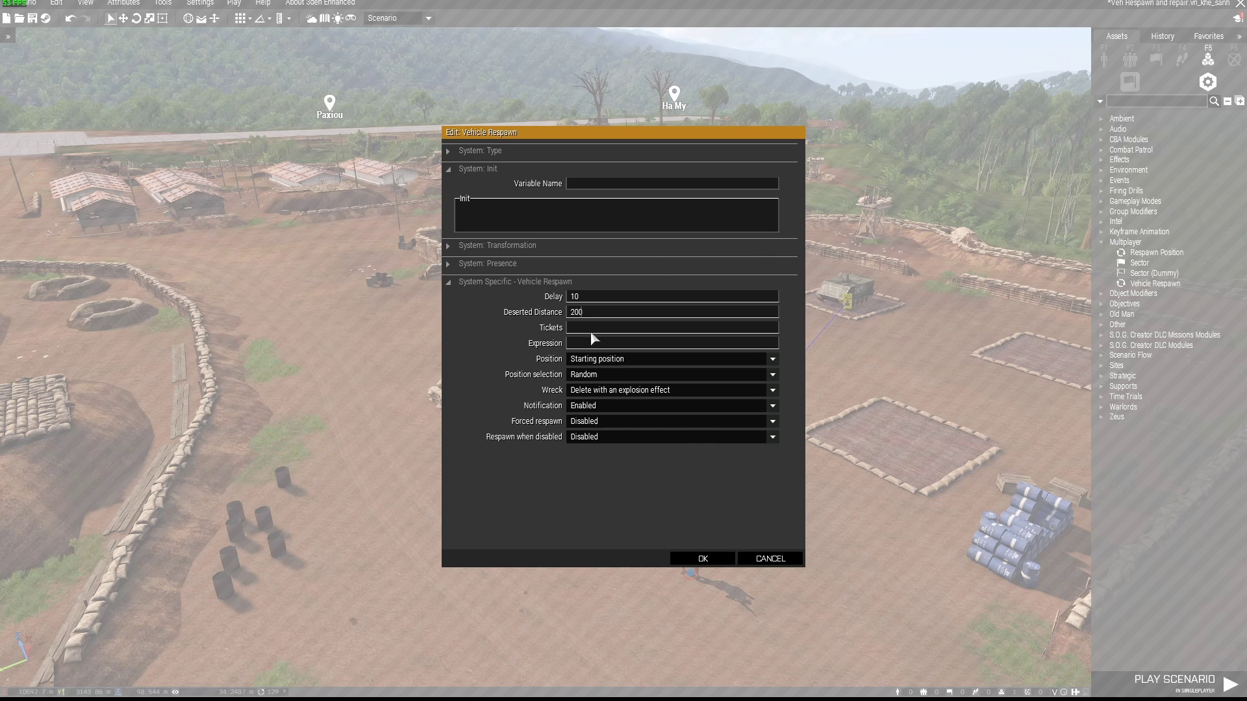
drag(583, 314, 512, 309)
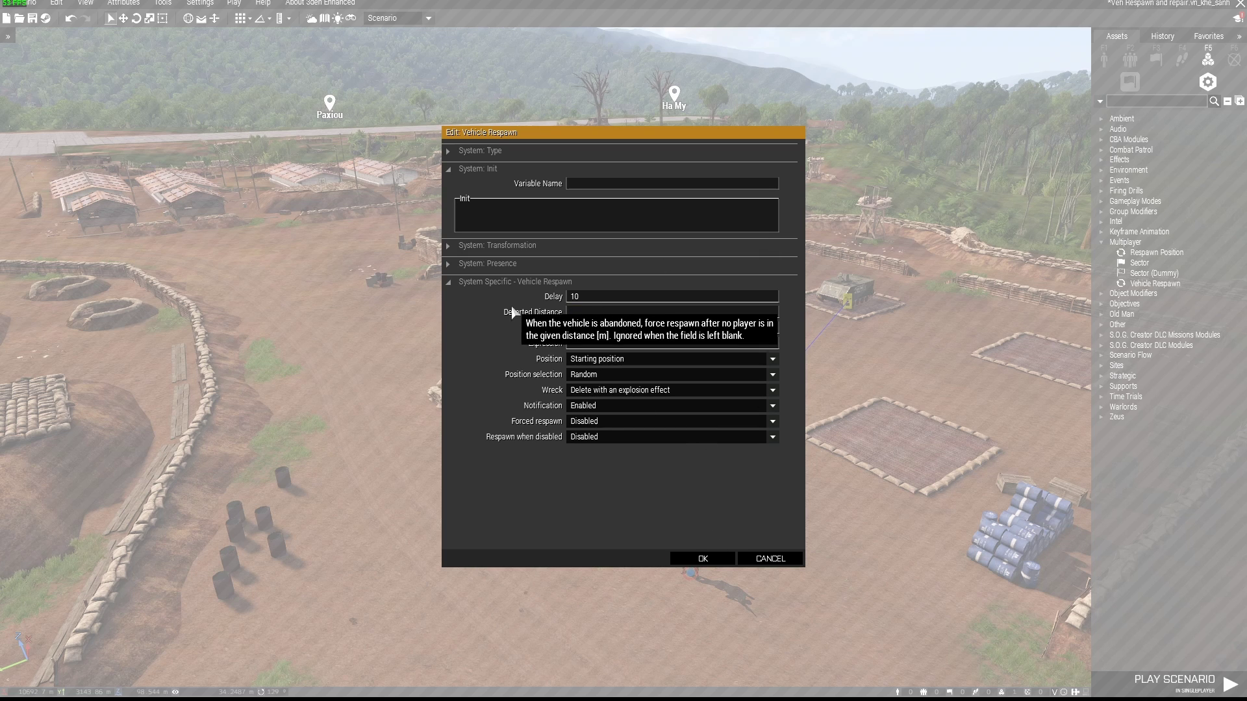
click(713, 560)
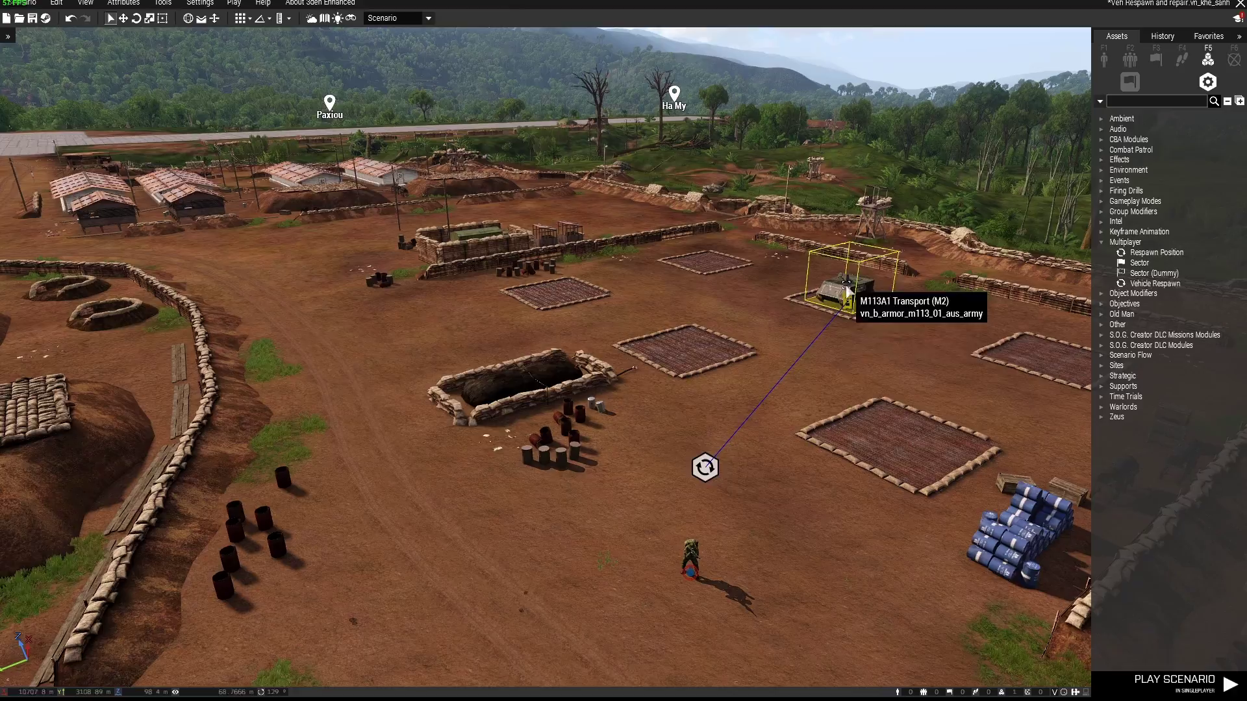
Move the Vehicle Respawn module across the open ground to a spot between the empty pads and the M113A1 Transport.
key(w)
right_drag(796, 546, 935, 572)
key(q)
key(s)
key(q)
key(s)
key(w)
key(a)
key(z)
key(a)
key(w)
key(a)
key(a)
key(d)
key(q)
key(s)
key(a)
key(a)
right_drag(436, 458, 347, 278)
drag(349, 208, 536, 265)
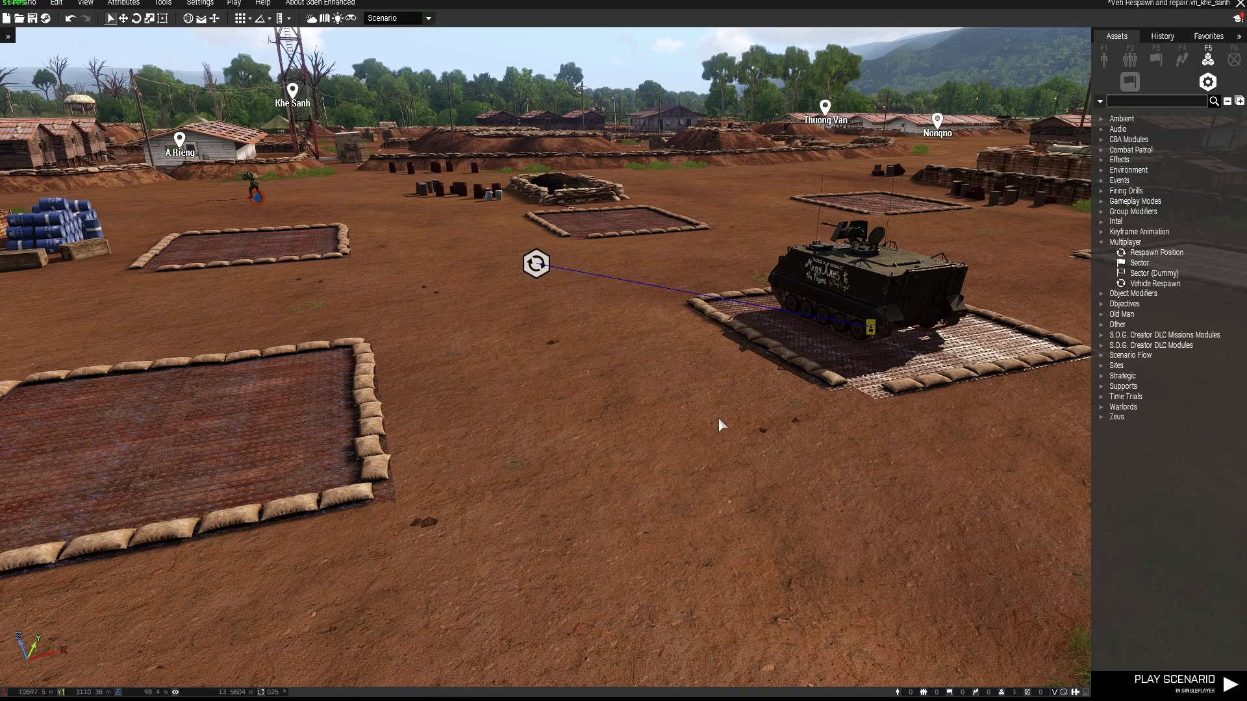
right_drag(719, 418, 708, 443)
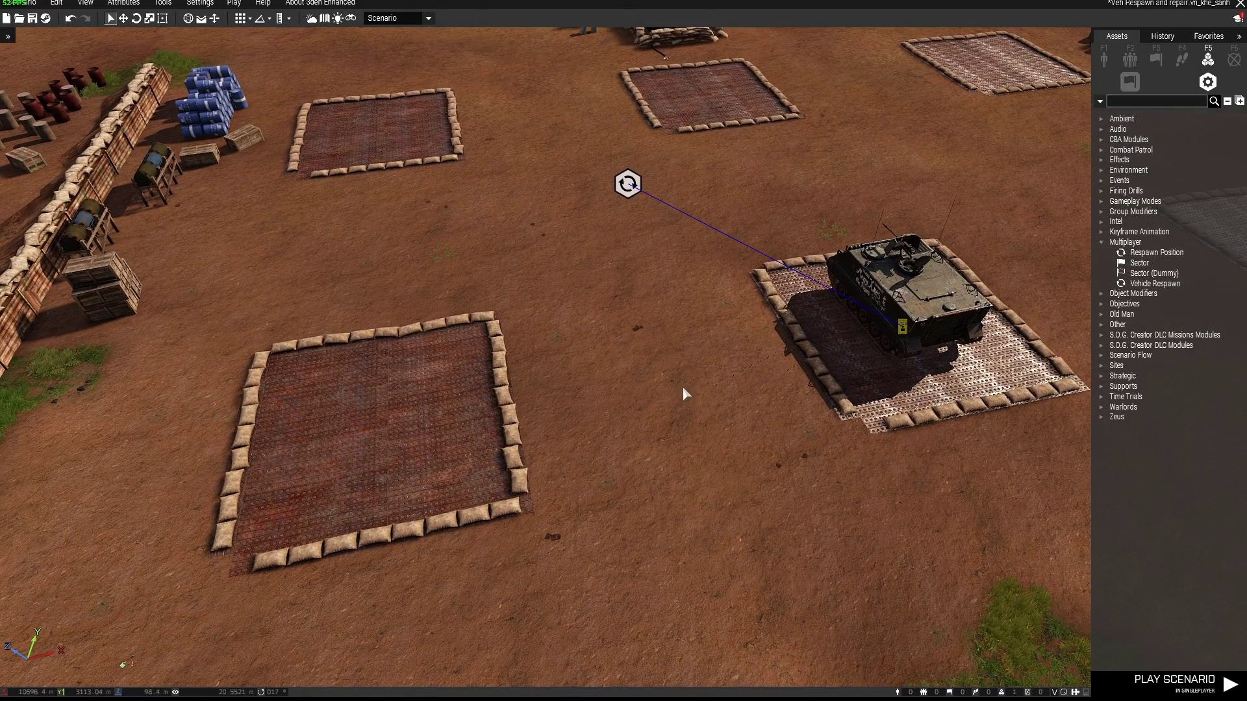
scroll(684, 390, down, 5)
key(s)
drag(633, 234, 580, 197)
Sync the Vehicle Respawn module to the M113A1 Transport (M2) with the Sync to connection.
right_click(581, 196)
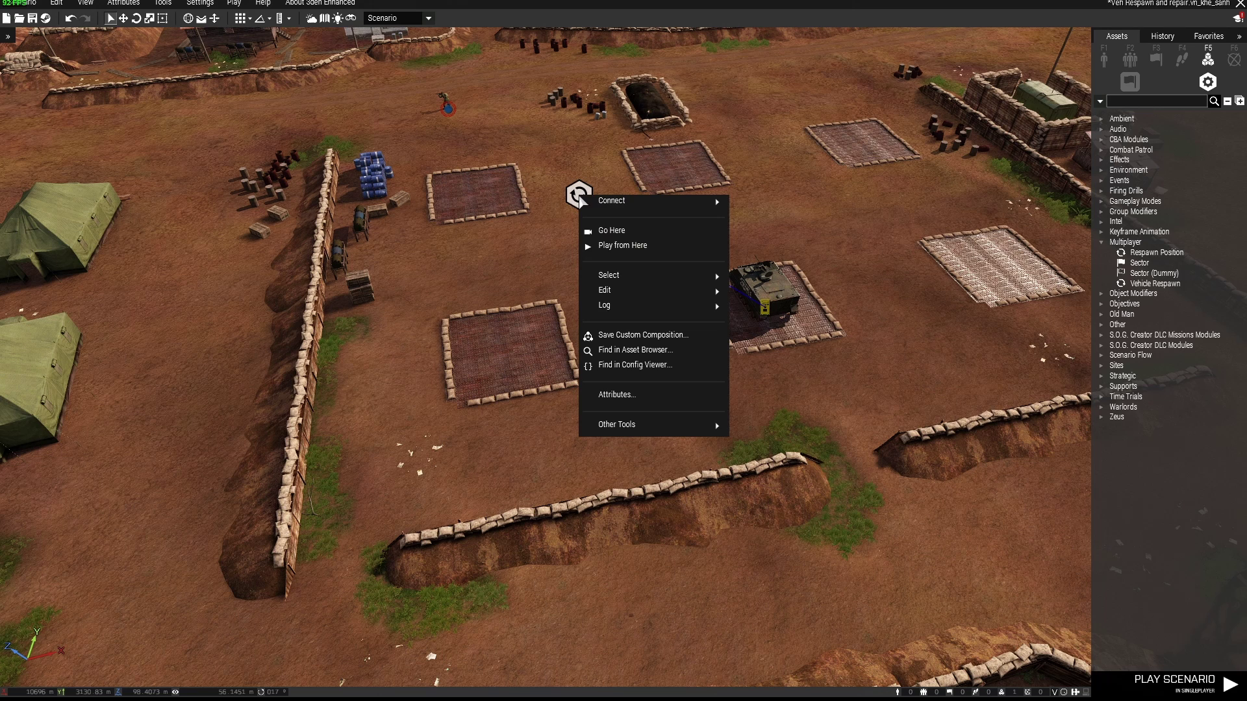
mouse_move(627, 206)
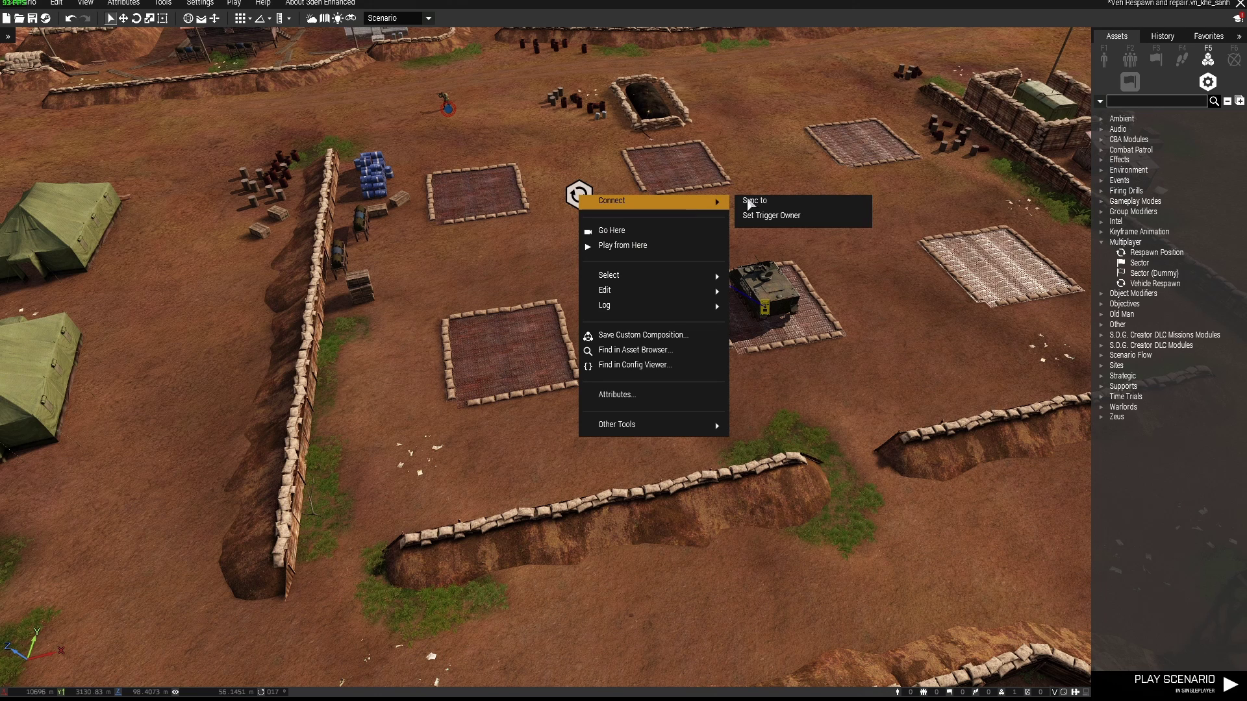
click(785, 299)
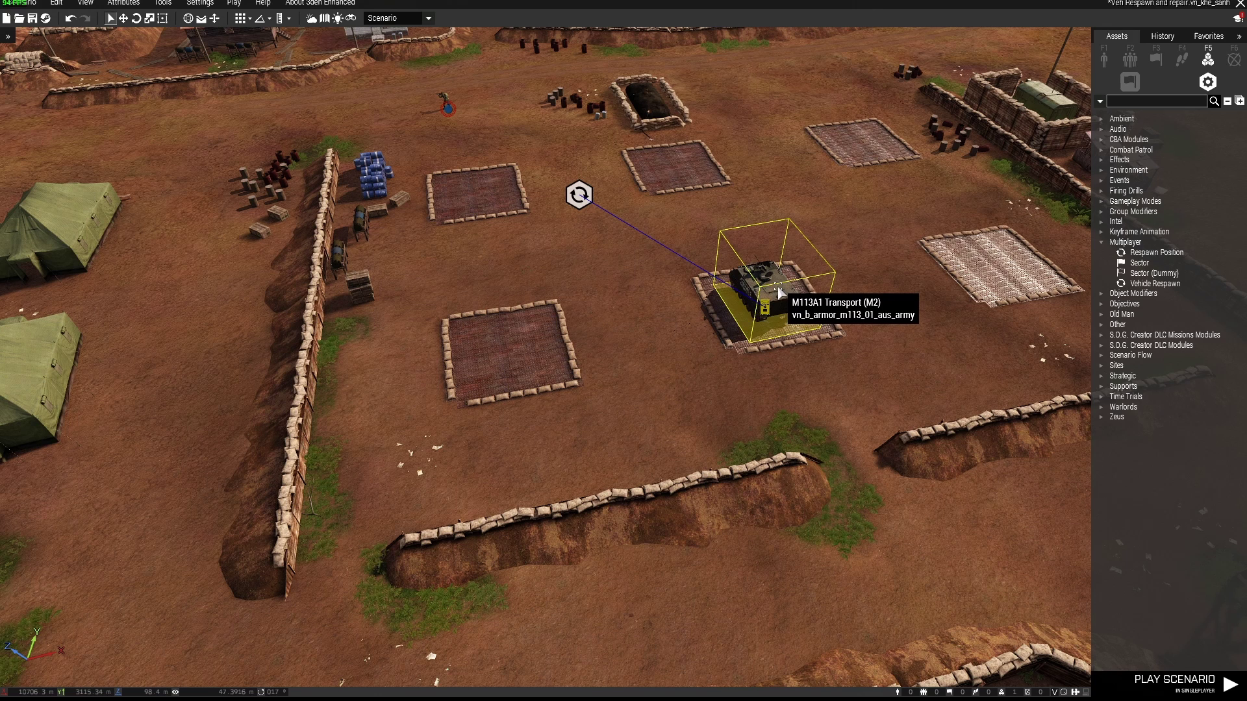
Copy the M113A1 Transport and paste one copy onto each of the five empty sandbagged pads.
key(ctrl+v)
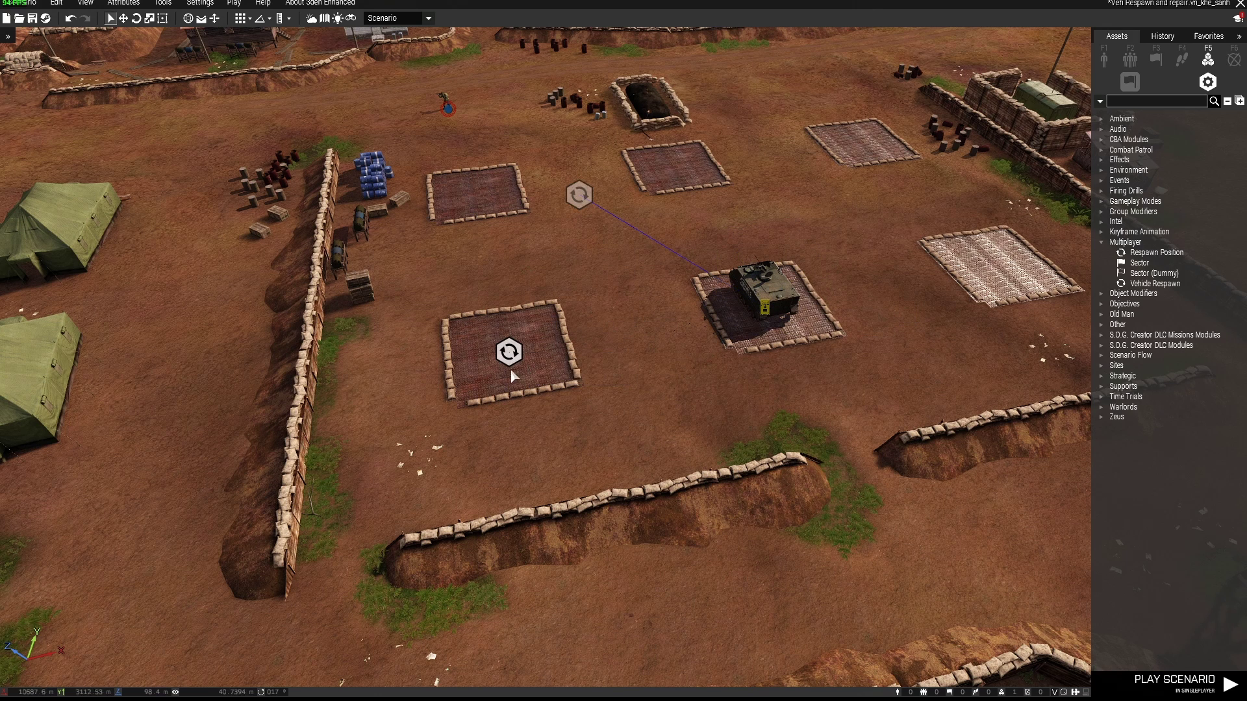
drag(513, 356, 768, 316)
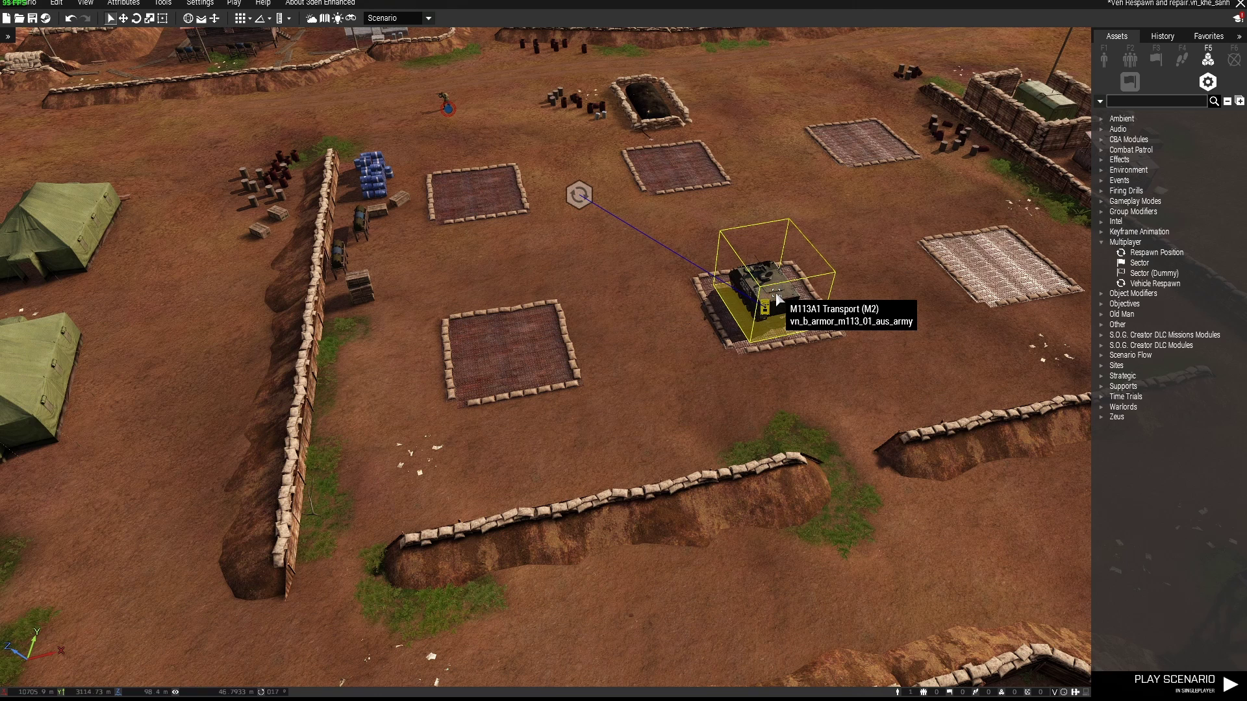
click(777, 300)
key(ctrl+c)
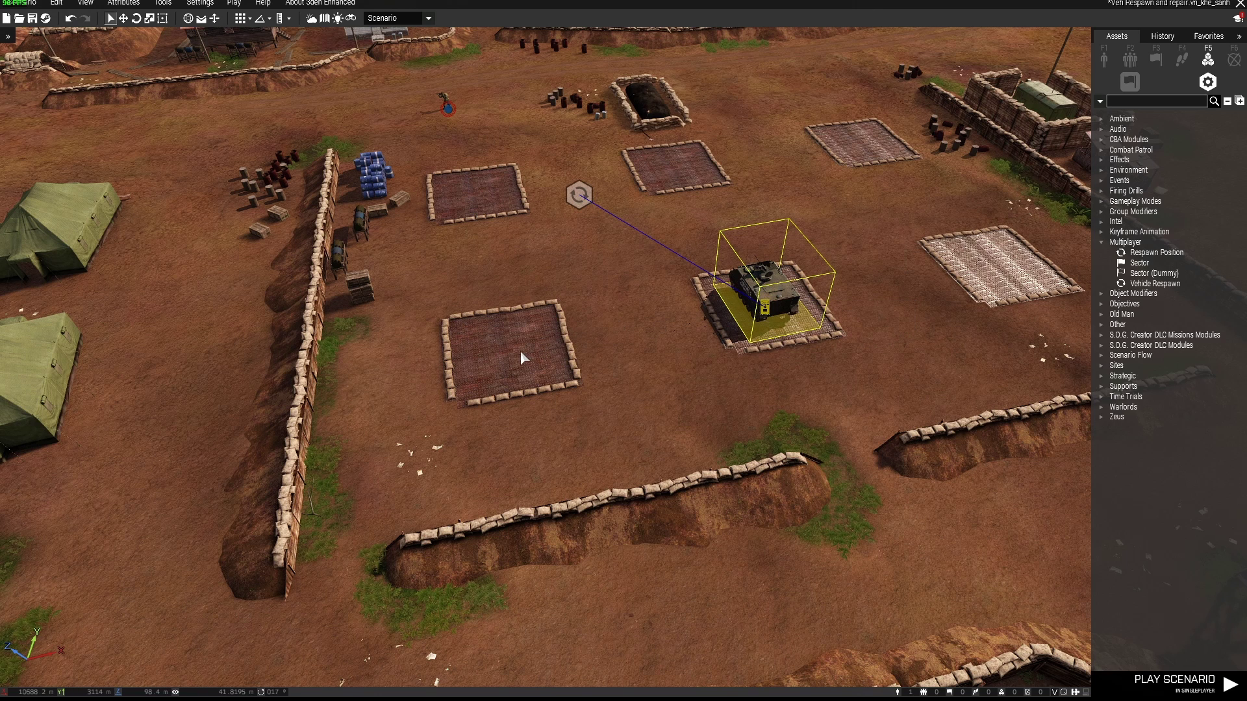
key(ctrl+v)
key(ctrl+v)
key(ctrl+v)
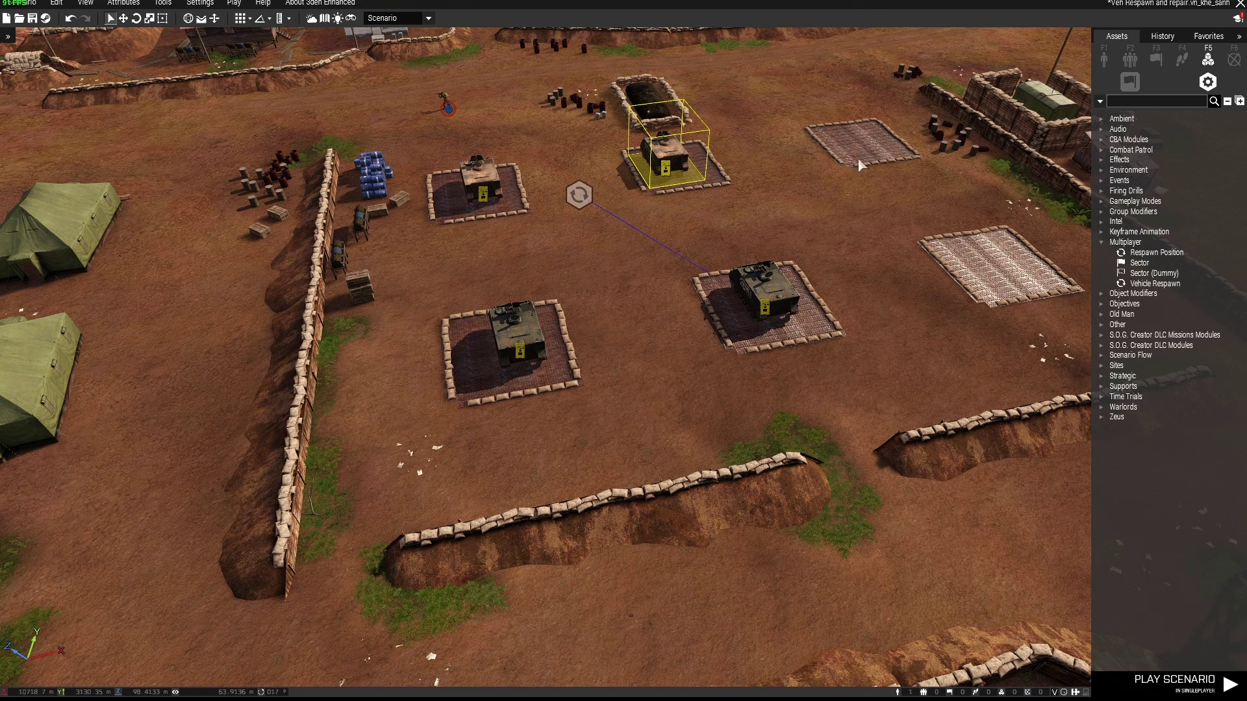
key(ctrl+v)
key(ctrl+v)
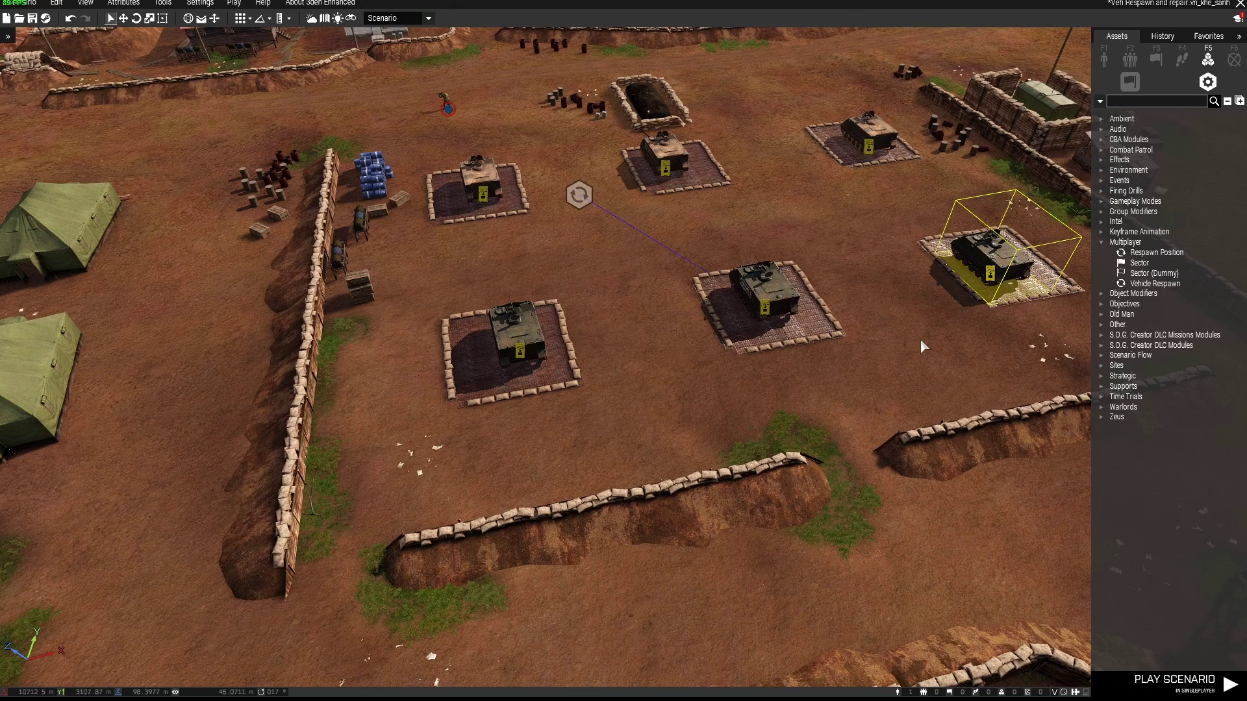
Move the Vehicle Respawn module away from the pads to the open ground beyond the sandbag embankment.
drag(578, 196, 686, 447)
key(s)
scroll(681, 430, down, 5)
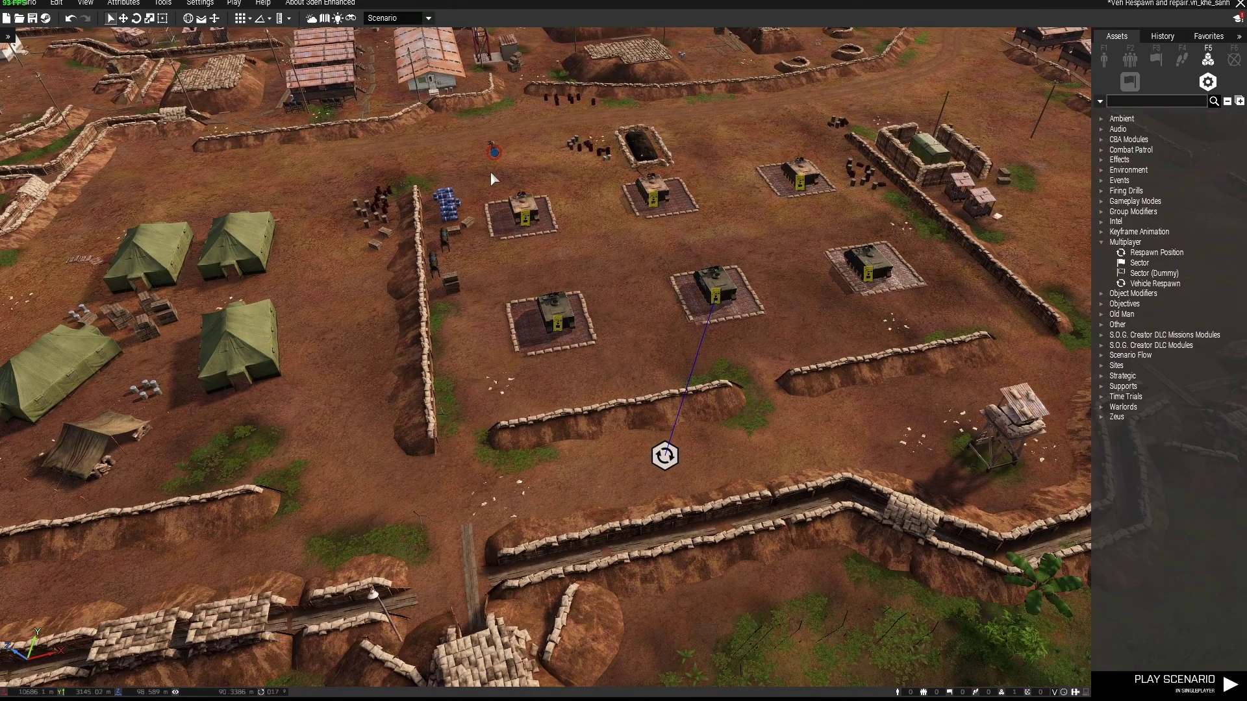
Select all six M113A1 Transports and sync them together to the single Vehicle Respawn module.
drag(491, 177, 936, 341)
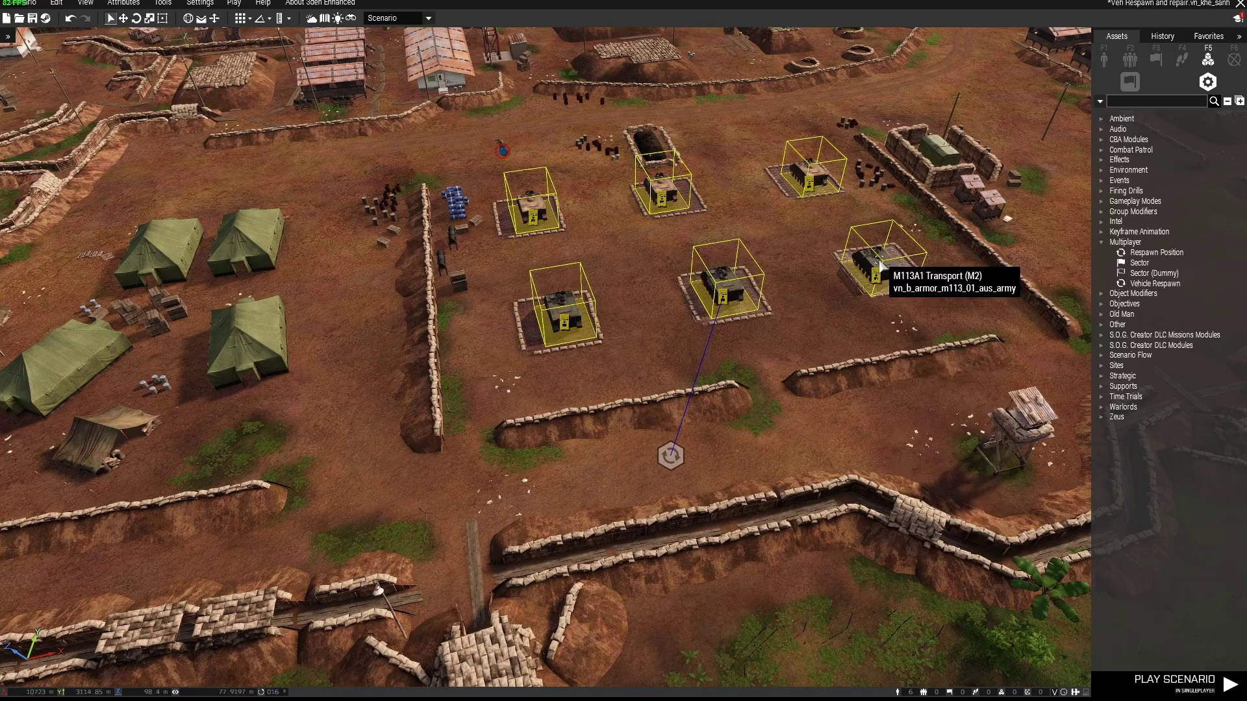
right_click(881, 263)
click(767, 266)
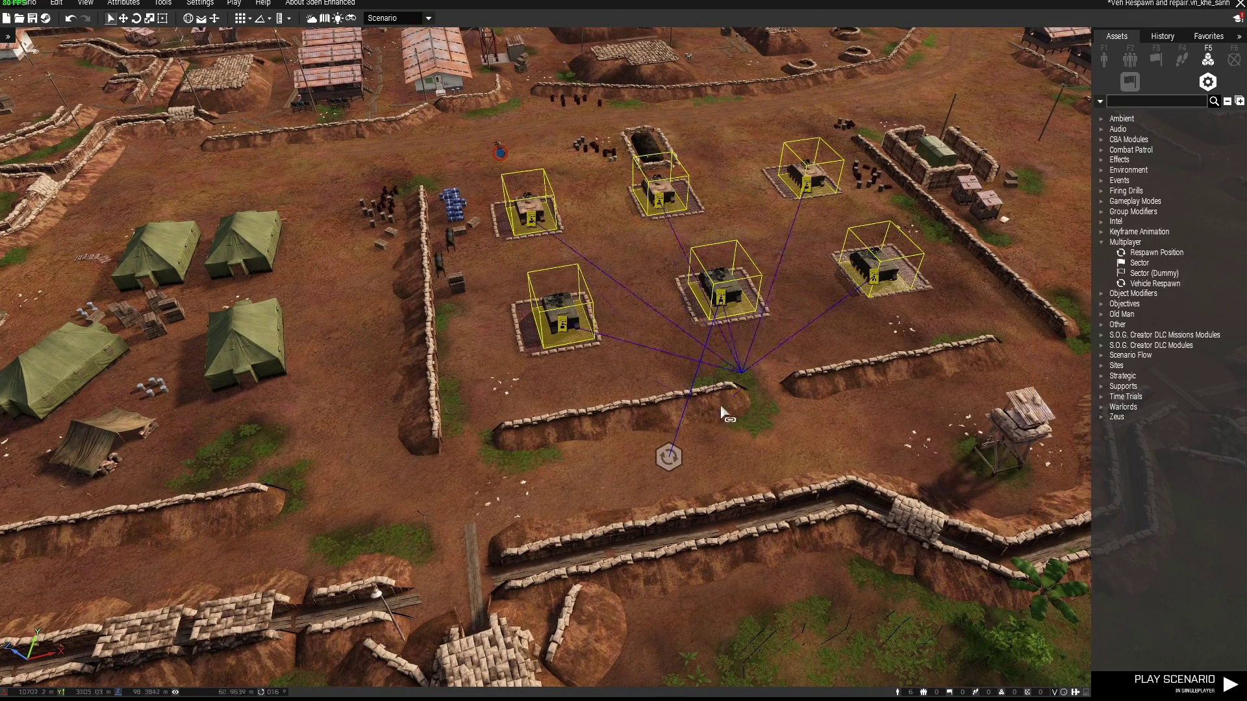
click(669, 456)
click(767, 484)
Shift the Vehicle Respawn module along the ground between the embankment and the trench, and inspect its sync links to the transports.
scroll(768, 474, up, 3)
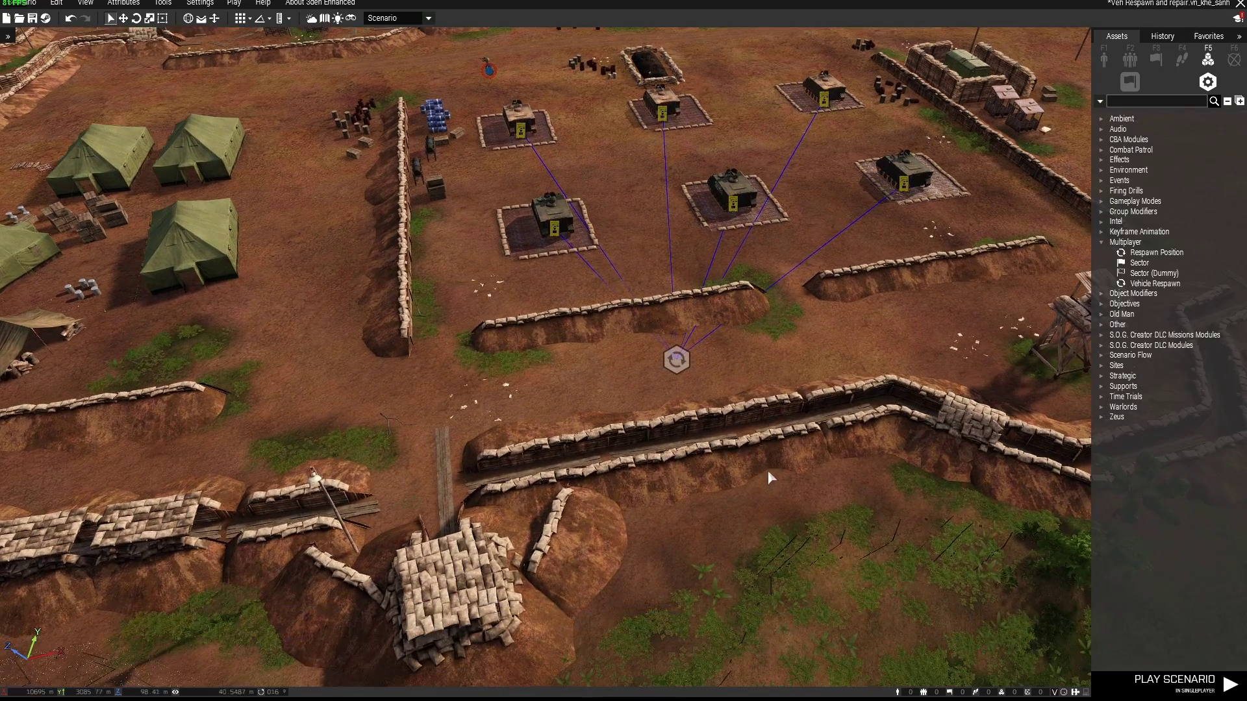
right_drag(769, 471, 776, 474)
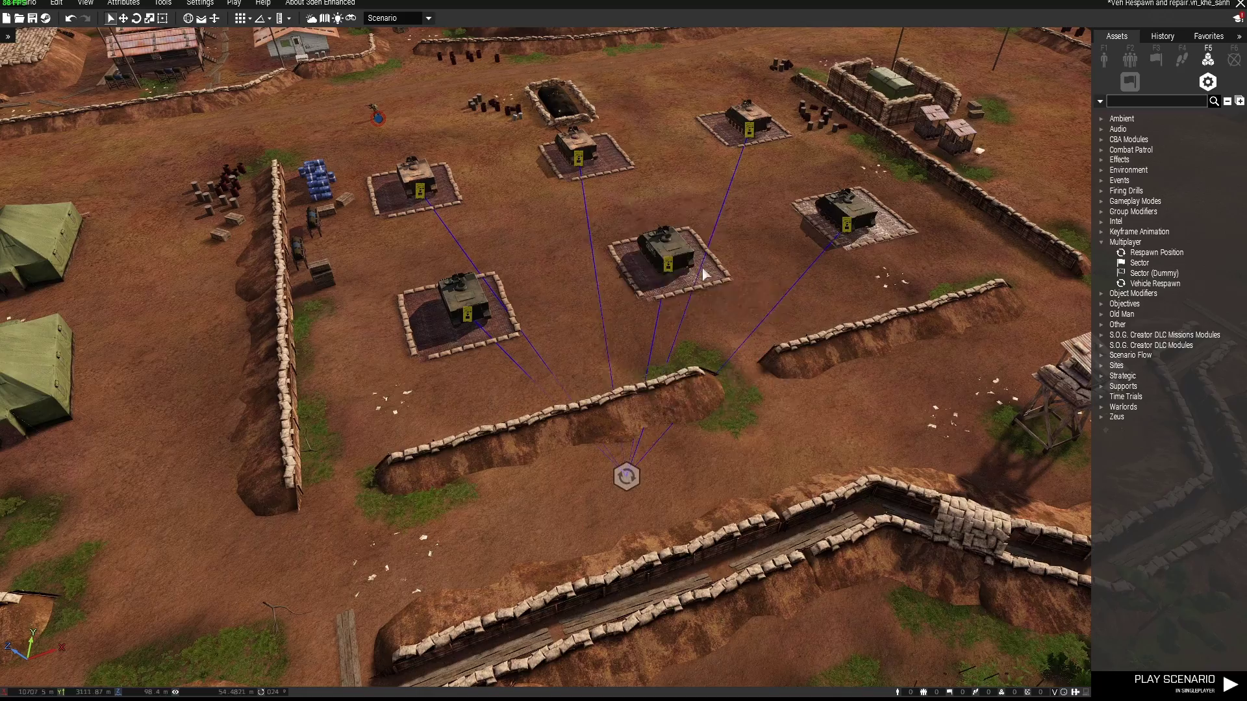
drag(625, 476, 776, 447)
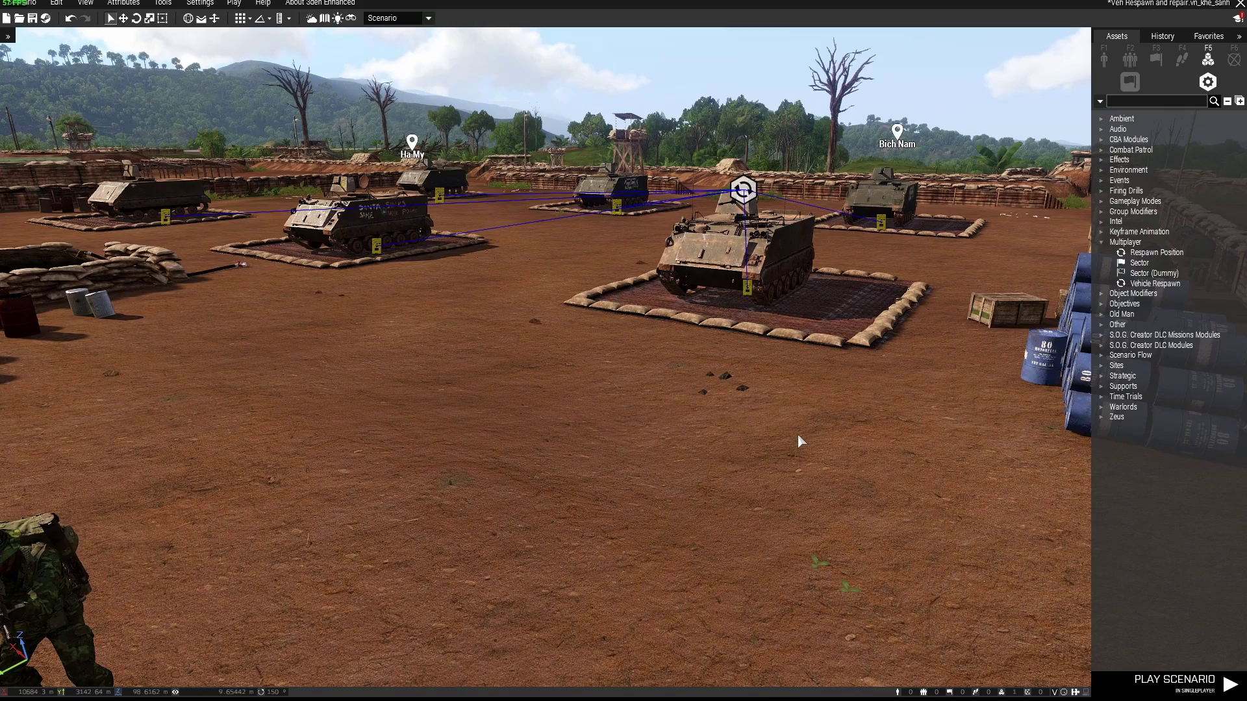
key(q)
key(s)
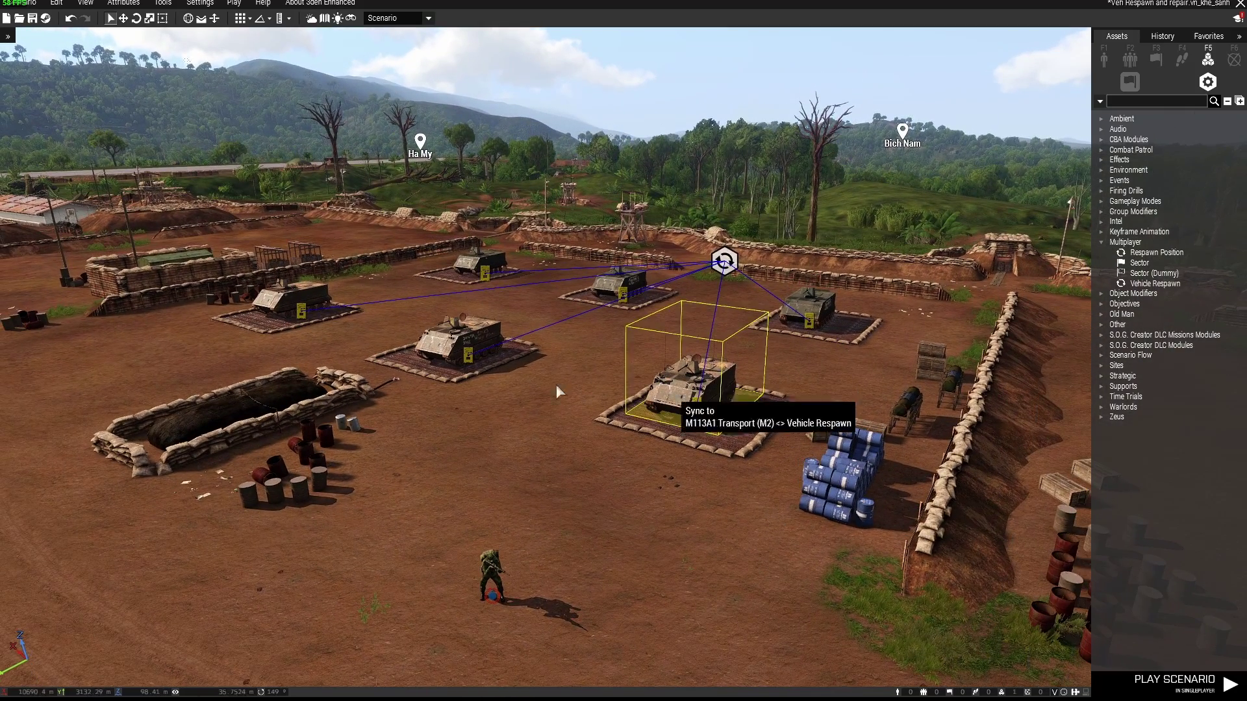
click(696, 390)
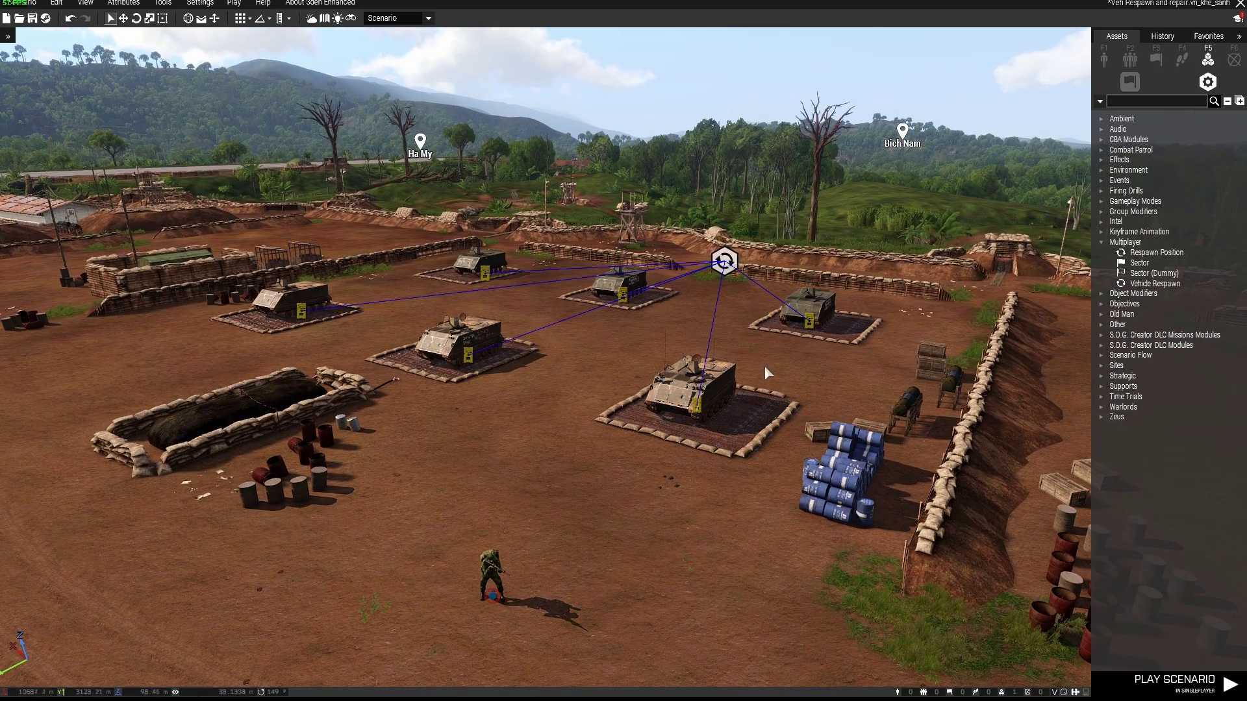
Set the Vehicle Respawn module's Delay to 180 and accept its attributes.
double_click(724, 261)
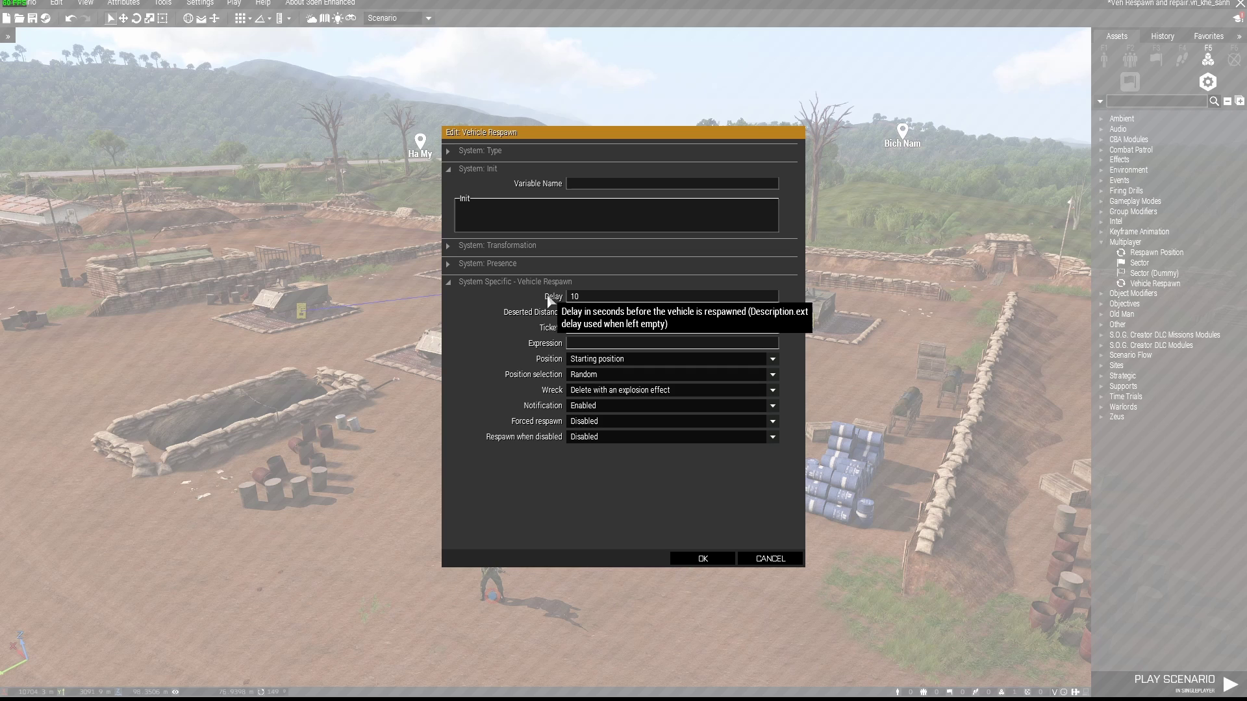
double_click(587, 298)
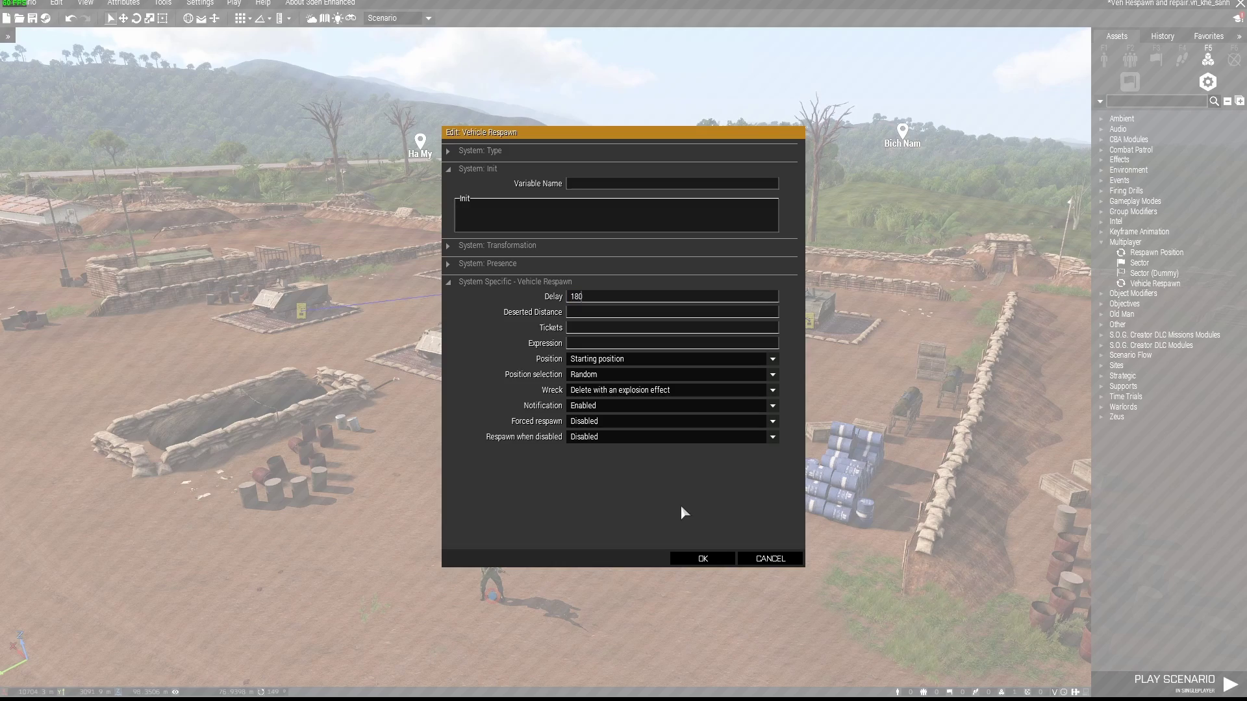
click(725, 559)
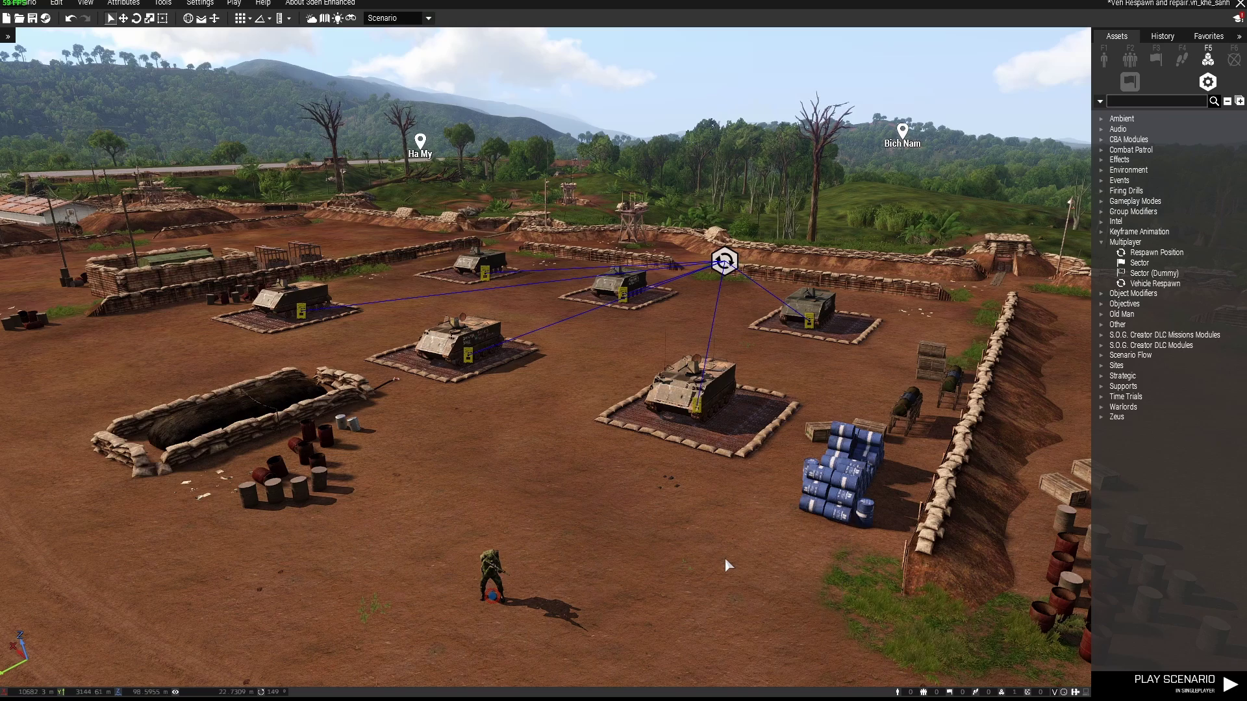
Rotate the soldier in front of the pads so he faces the parked M113A1 Transports.
key(s)
key(w)
key(a)
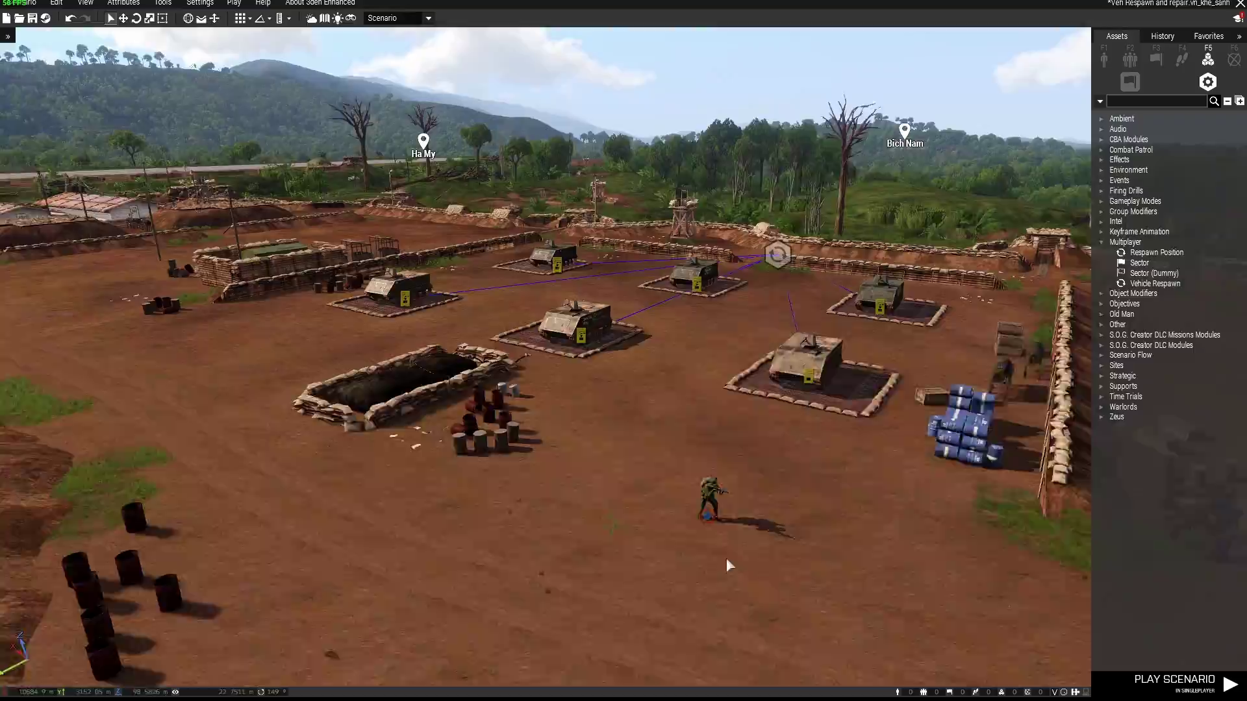
key(z)
right_drag(726, 557, 726, 548)
key(d)
key(w)
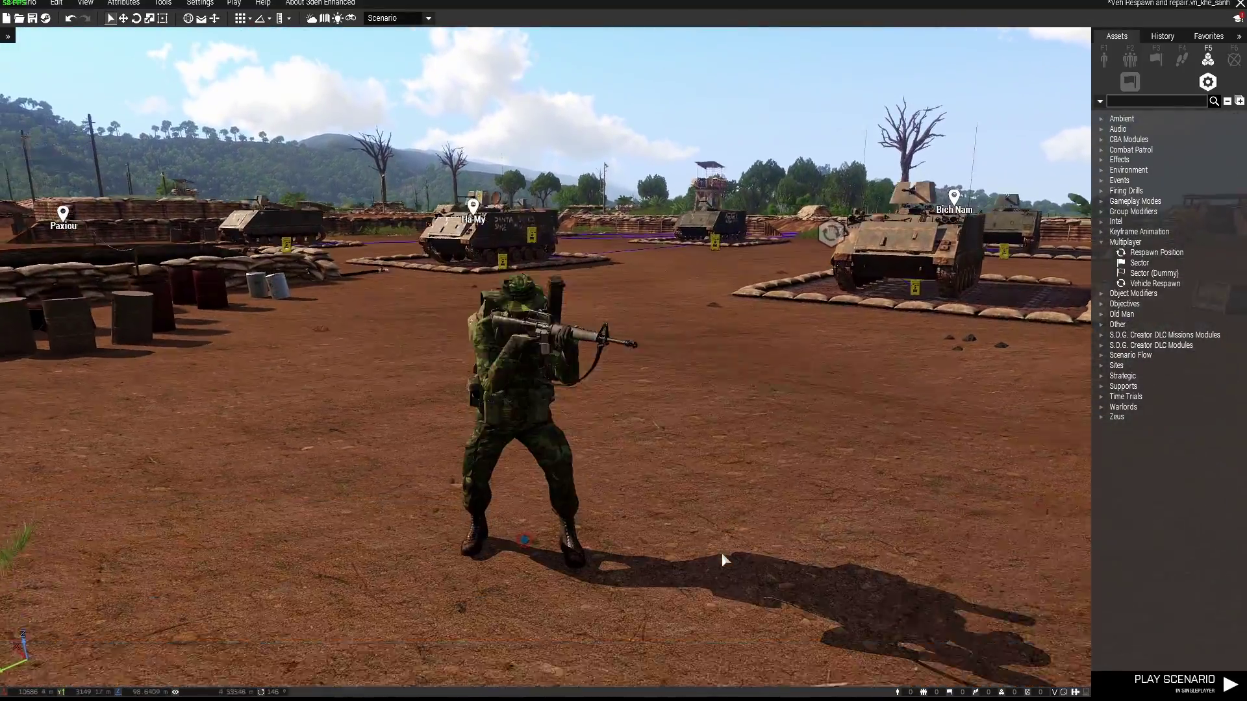
right_drag(722, 554, 687, 560)
key(a)
key(w)
key(a)
key(d)
key(q)
key(s)
key(w)
key(d)
shift+drag(527, 485, 741, 405)
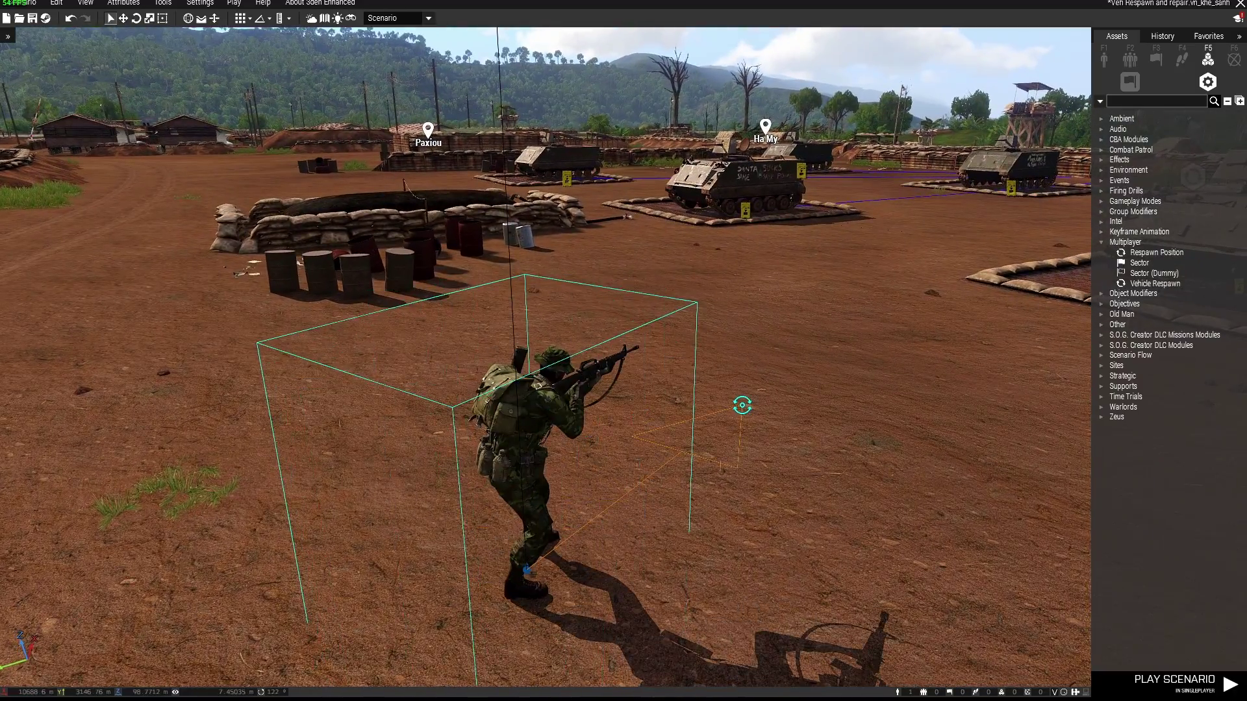
click(800, 504)
key(s)
right_drag(800, 504, 832, 504)
key(q)
key(s)
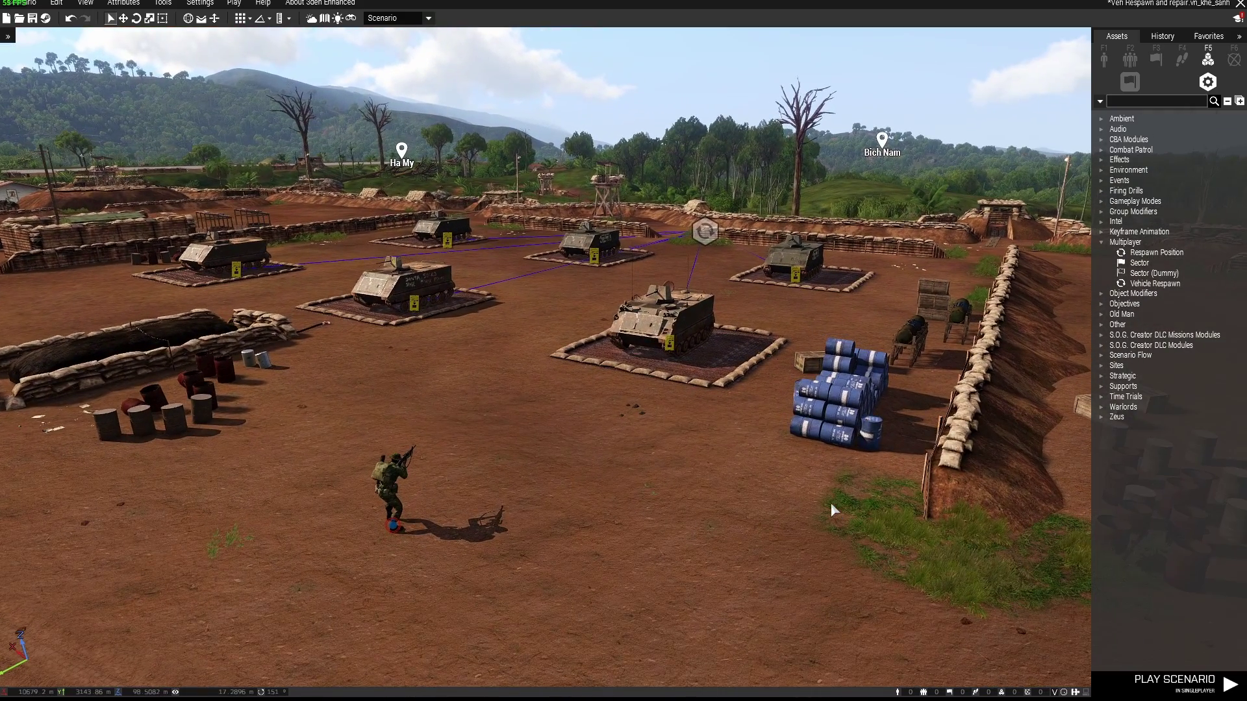